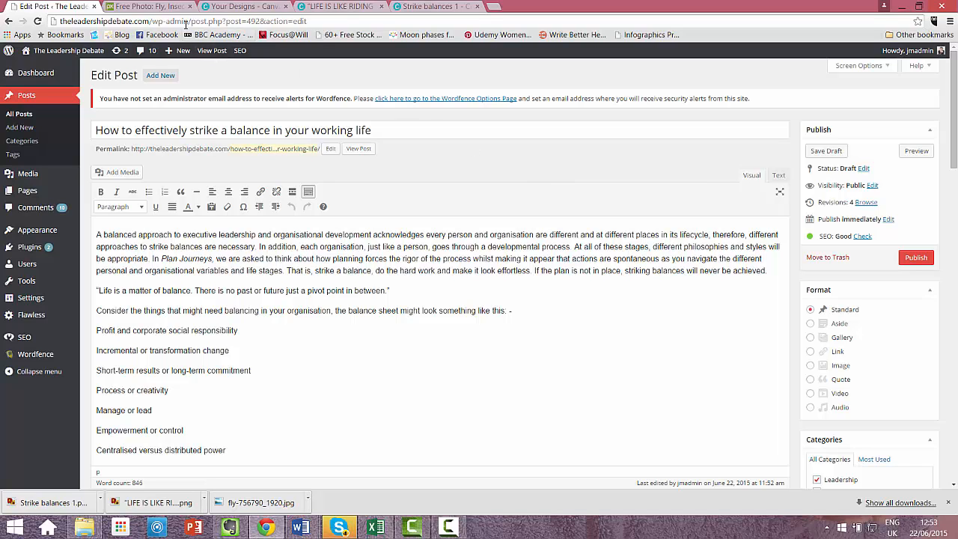
# - Compare the Strike Balances chapter in Word with the title and text of the draft post in Chrome
pyautogui.moveTo(188, 21); pyautogui.dragTo(56, 22)
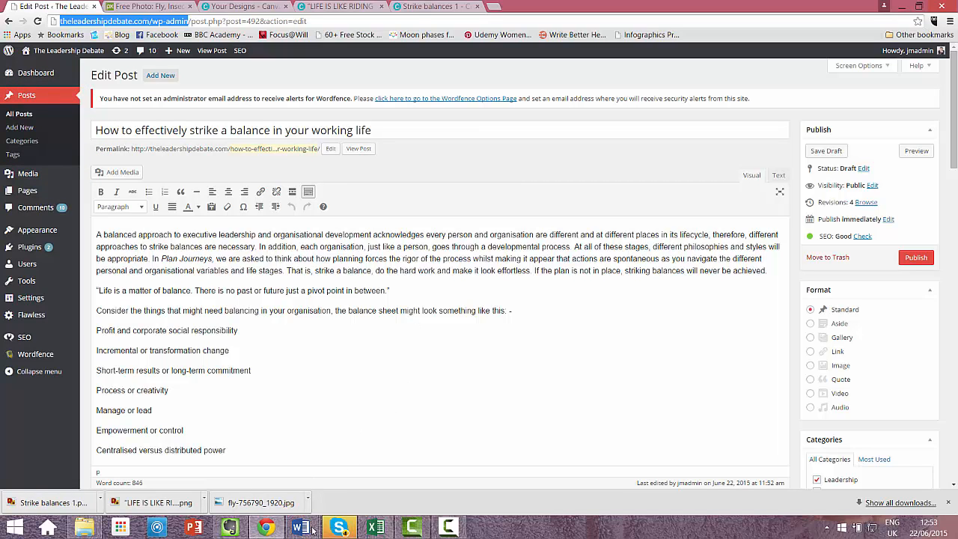
pyautogui.moveTo(313, 529)
pyautogui.click(427, 460)
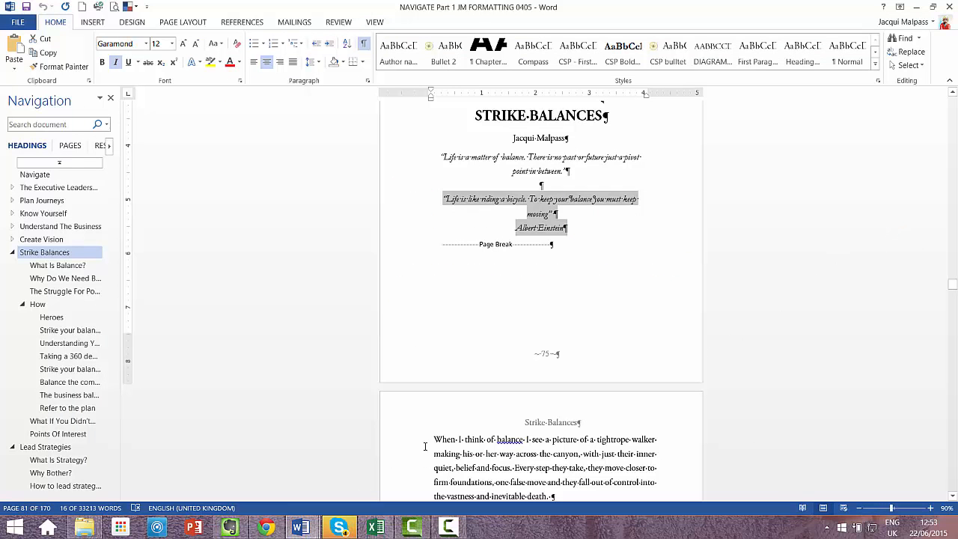
pyautogui.moveTo(268, 529)
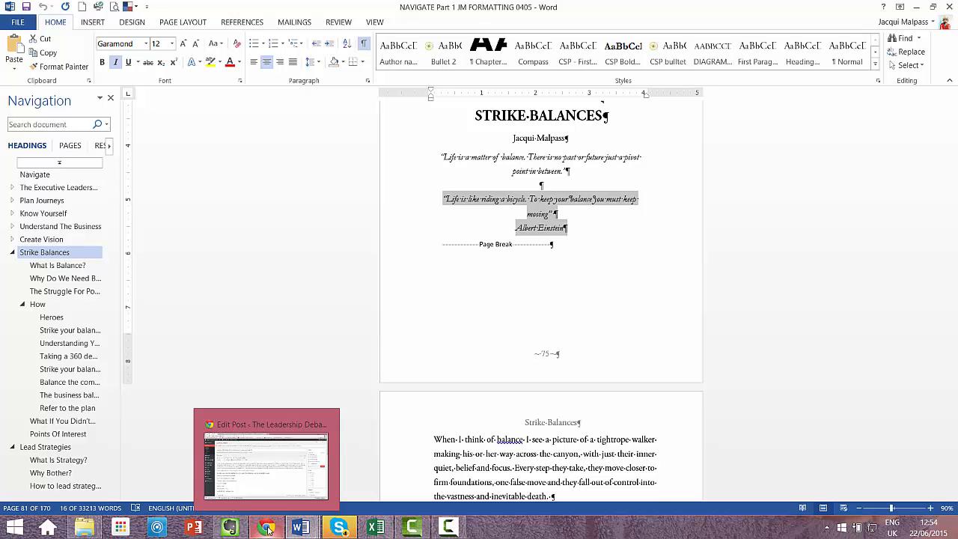
pyautogui.click(268, 528)
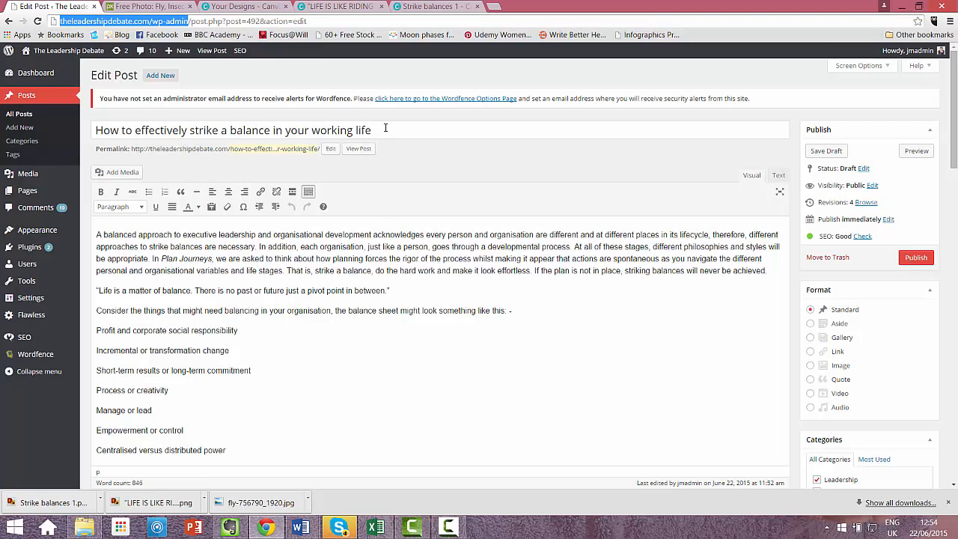
pyautogui.moveTo(385, 128); pyautogui.dragTo(74, 139)
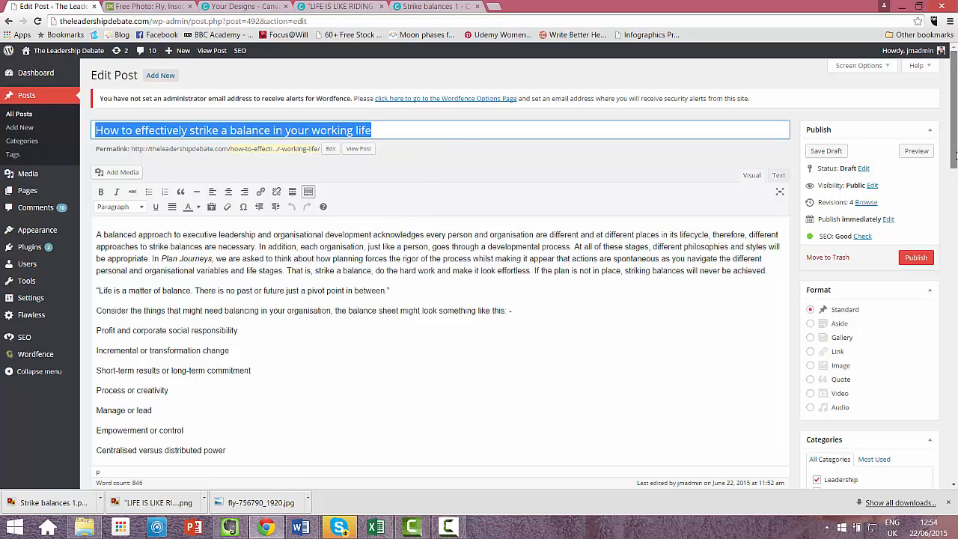
pyautogui.scroll(-1, 874, 182)
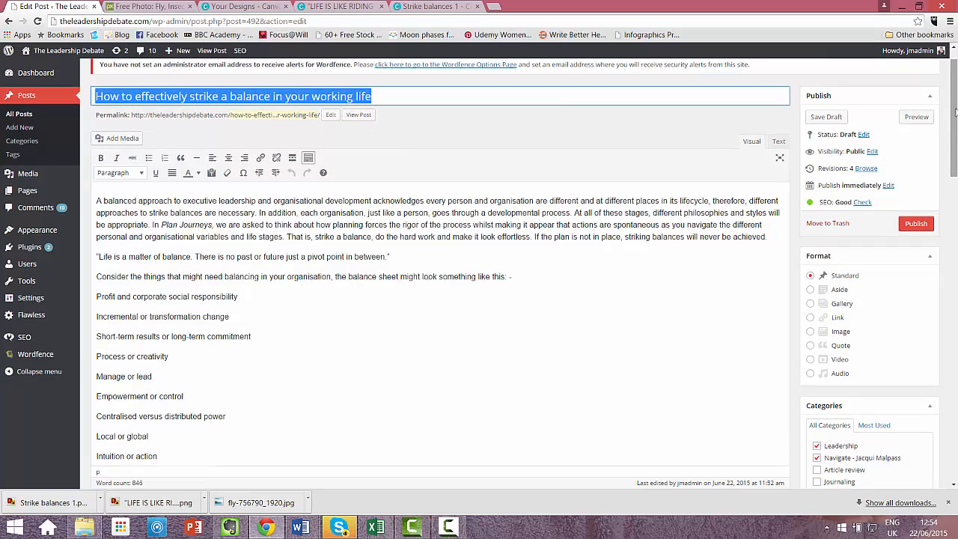
pyautogui.moveTo(955, 111); pyautogui.dragTo(955, 78)
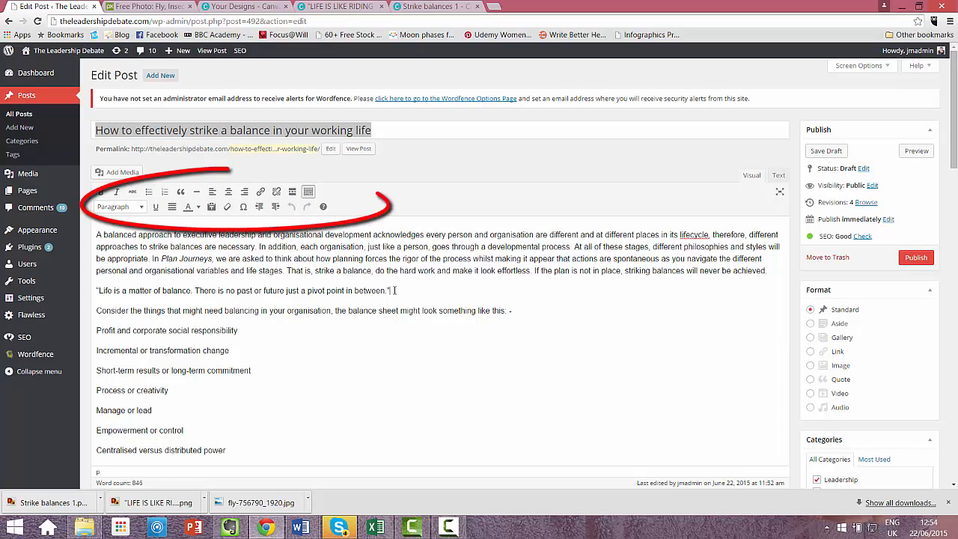
# - Format the "Life is a matter of balance" line as a blockquote and the paragraphs from "Profit and corporate social responsibility" through "Complexity or simplicity" as bullets
pyautogui.moveTo(390, 290); pyautogui.dragTo(85, 283)
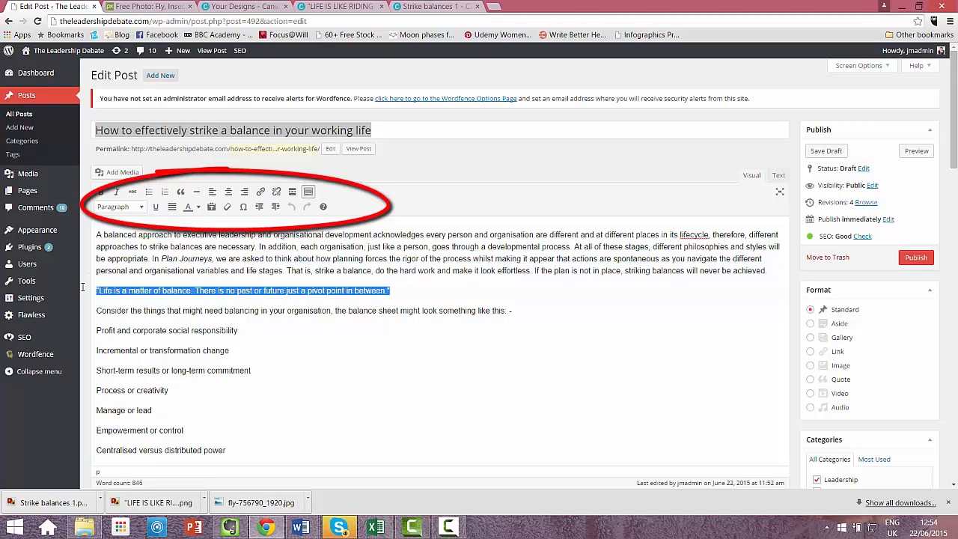
pyautogui.click(180, 193)
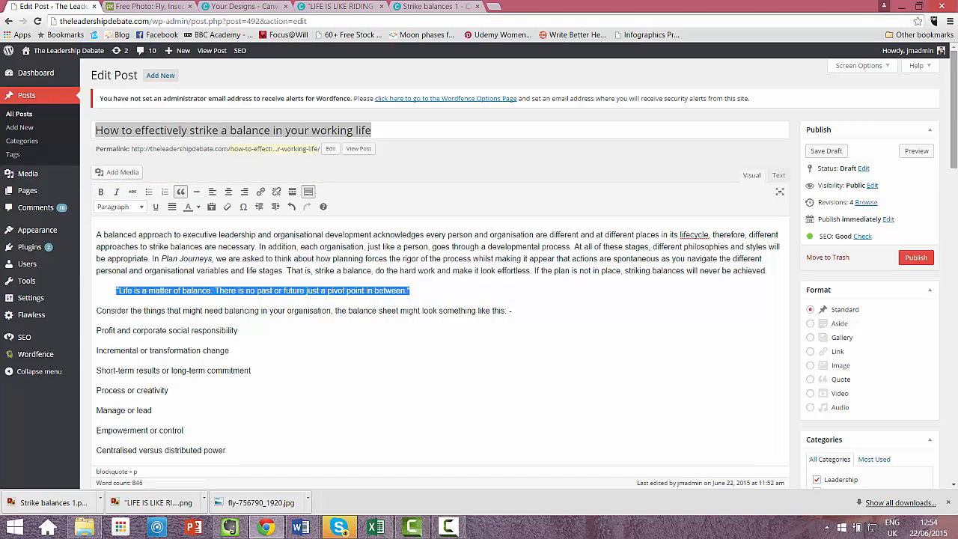
pyautogui.moveTo(954, 128); pyautogui.dragTo(955, 170)
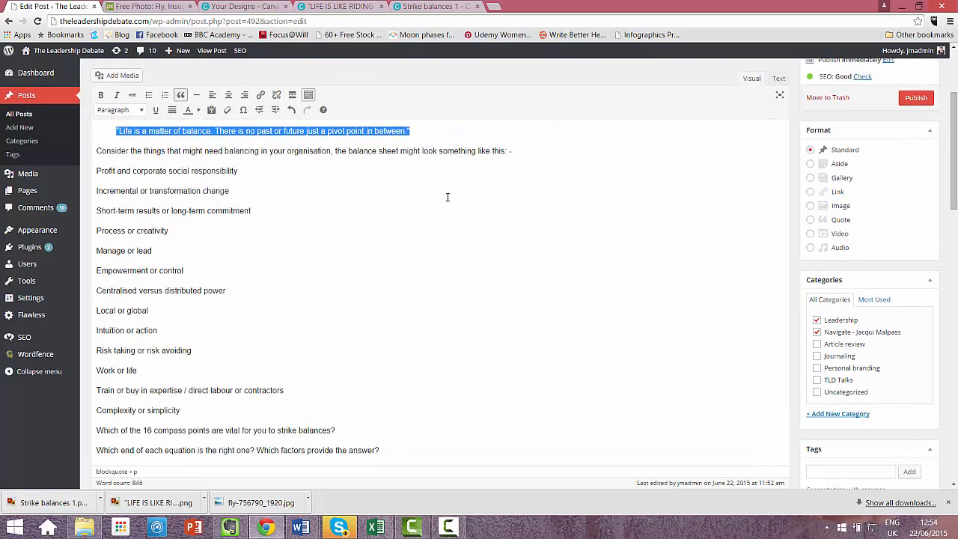
pyautogui.moveTo(95, 171); pyautogui.dragTo(101, 231)
pyautogui.moveTo(116, 292); pyautogui.dragTo(180, 411)
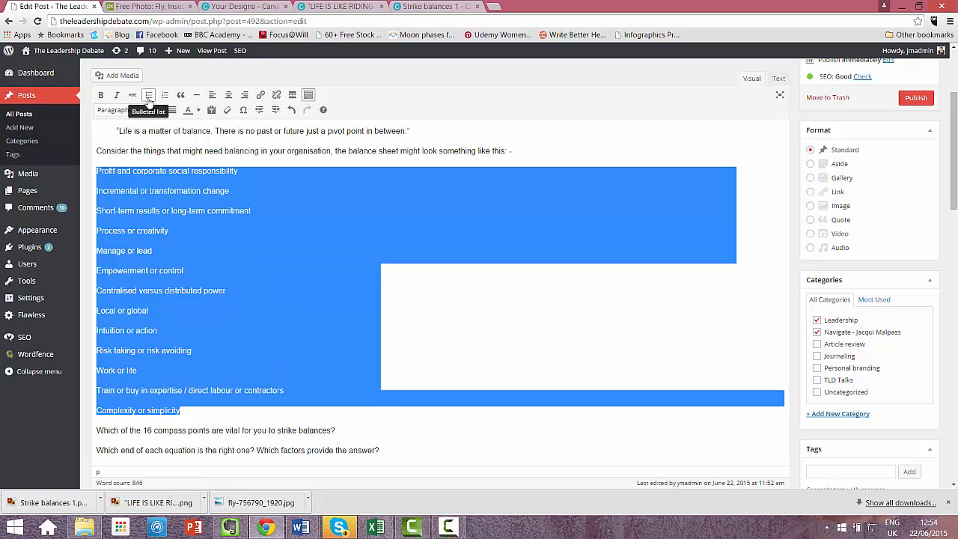
pyautogui.click(149, 95)
# - Make the question "Which of the 16 compass points are vital for you to strike balances?" bold
pyautogui.click(377, 352)
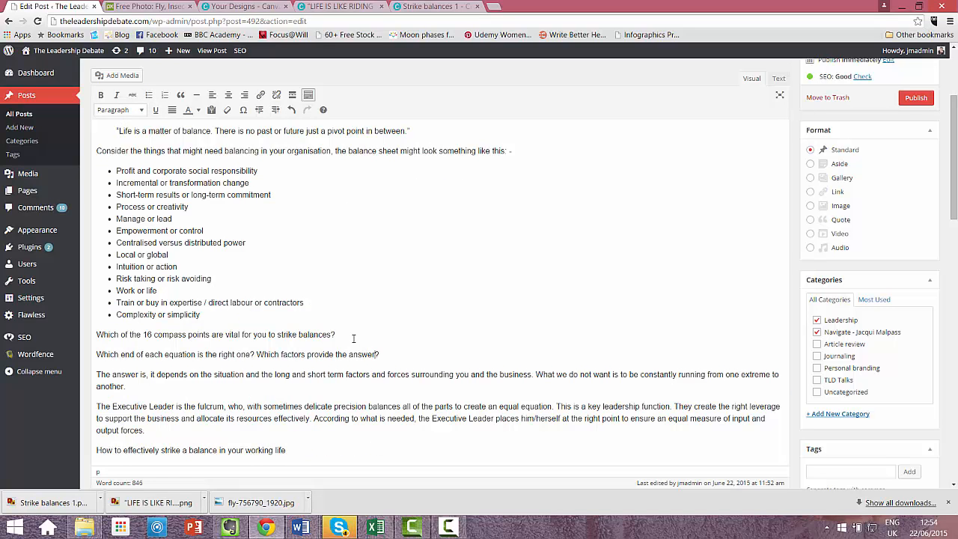
pyautogui.tripleClick(342, 335)
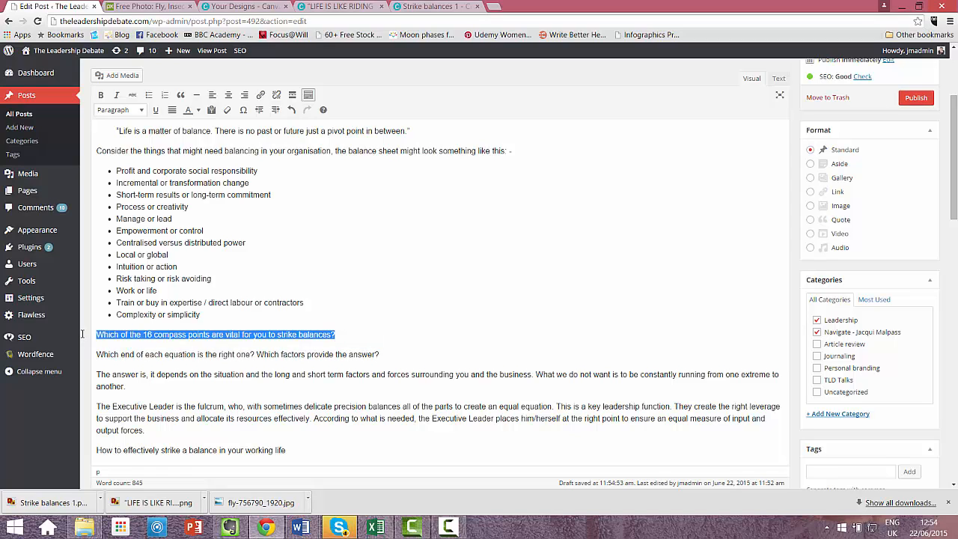
pyautogui.click(103, 97)
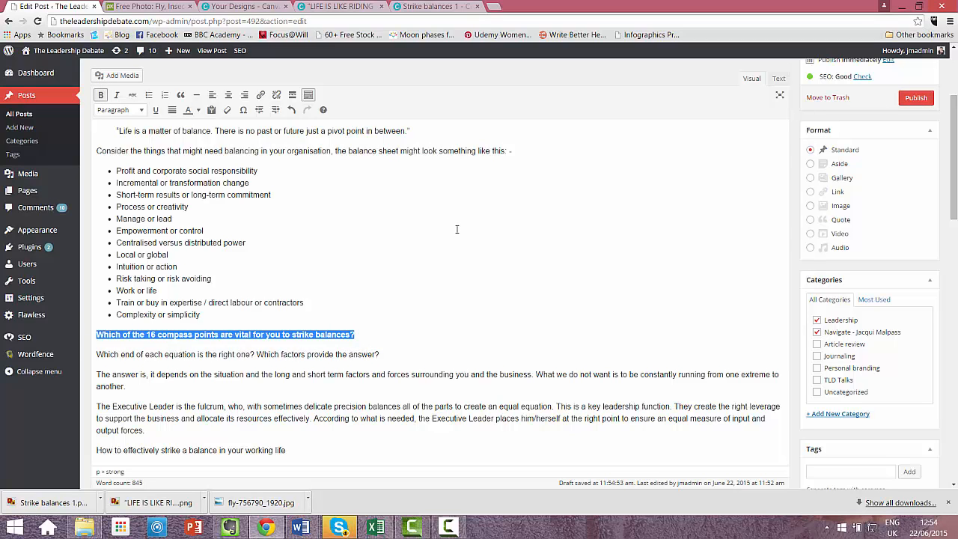
# - Format the paragraph starting "The answer is, it depends on the situation" as a blockquote and save the draft
pyautogui.moveTo(137, 390); pyautogui.dragTo(97, 375)
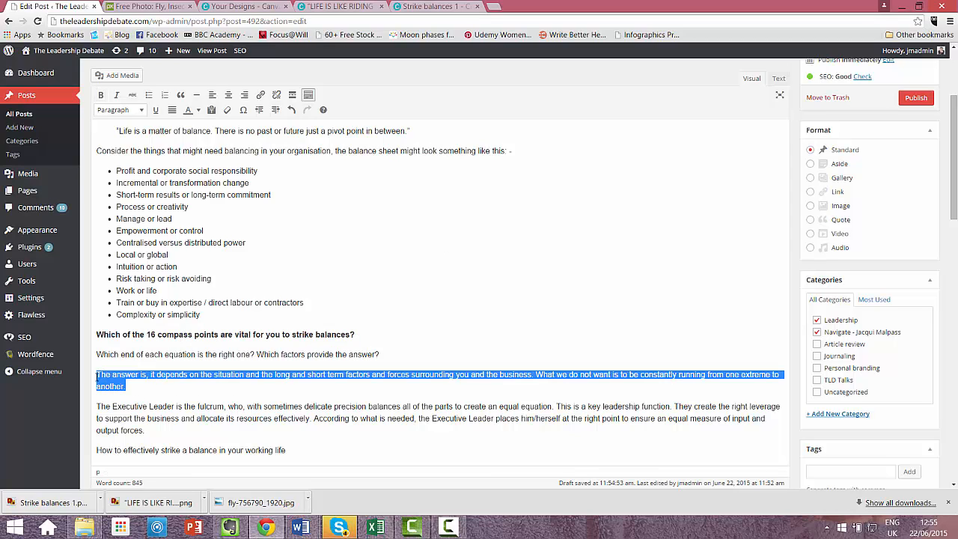
pyautogui.click(180, 95)
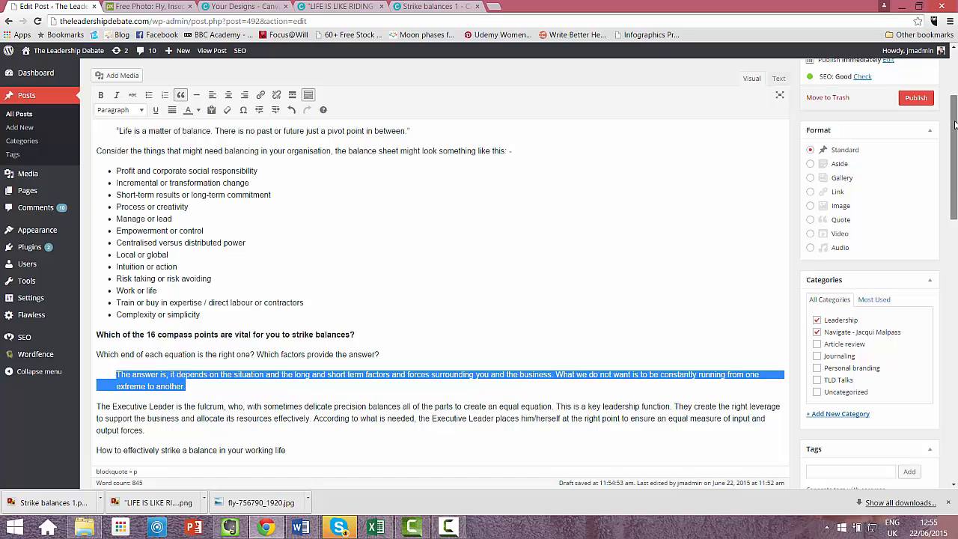
pyautogui.scroll(2, 934, 102)
pyautogui.click(827, 96)
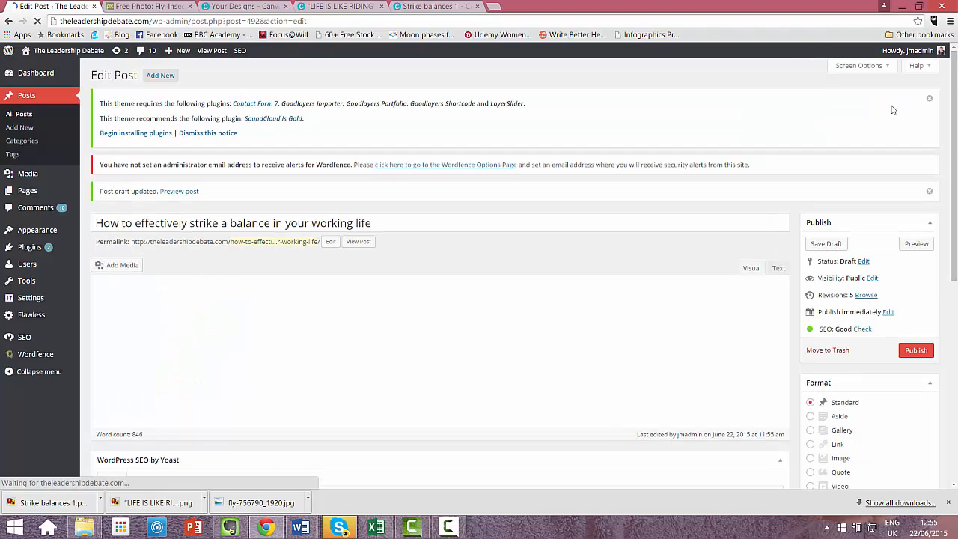
# - Turn the body line "How to effectively strike a balance in your working life" into a Heading 2 and end it with a question mark
pyautogui.moveTo(954, 136); pyautogui.dragTo(955, 232)
pyautogui.scroll(-1, 423, 328)
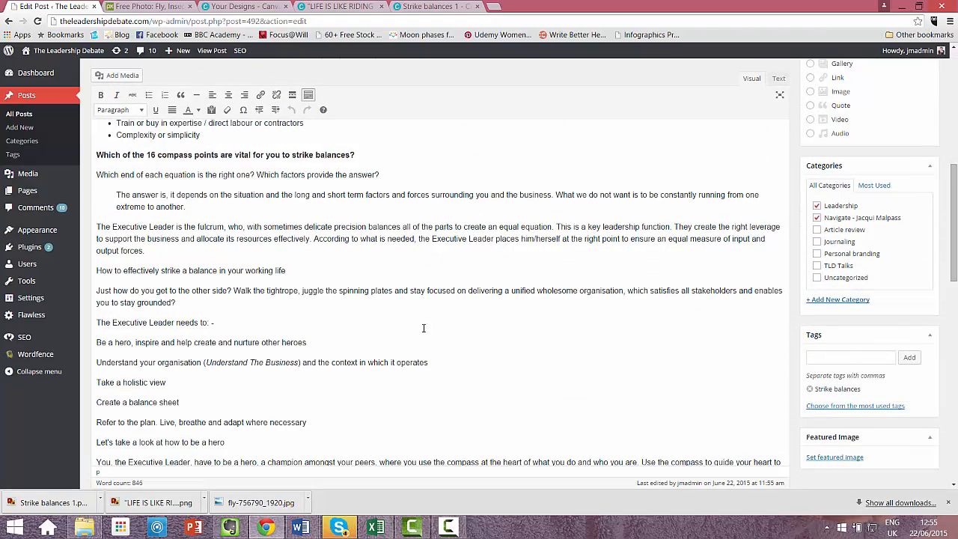
pyautogui.moveTo(289, 271); pyautogui.dragTo(95, 269)
pyautogui.click(139, 110)
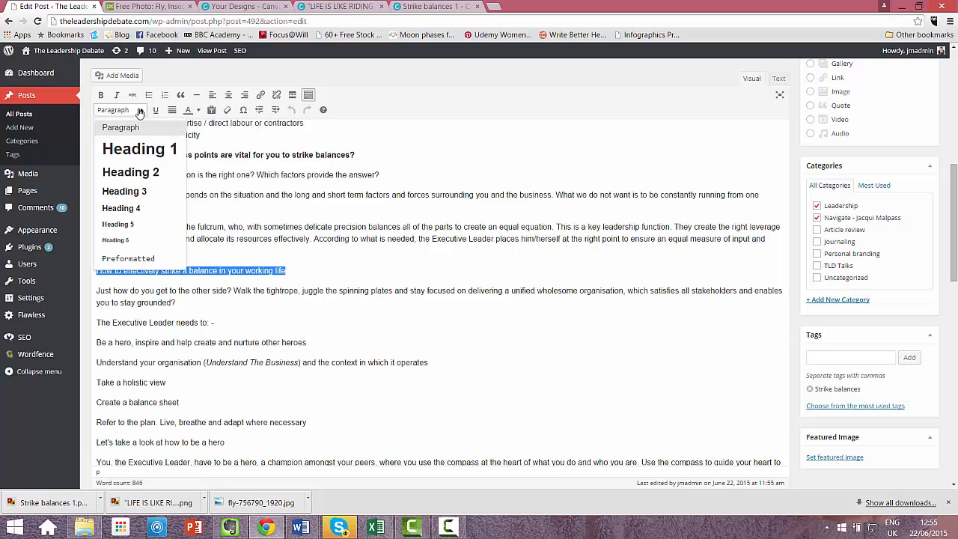
pyautogui.click(143, 174)
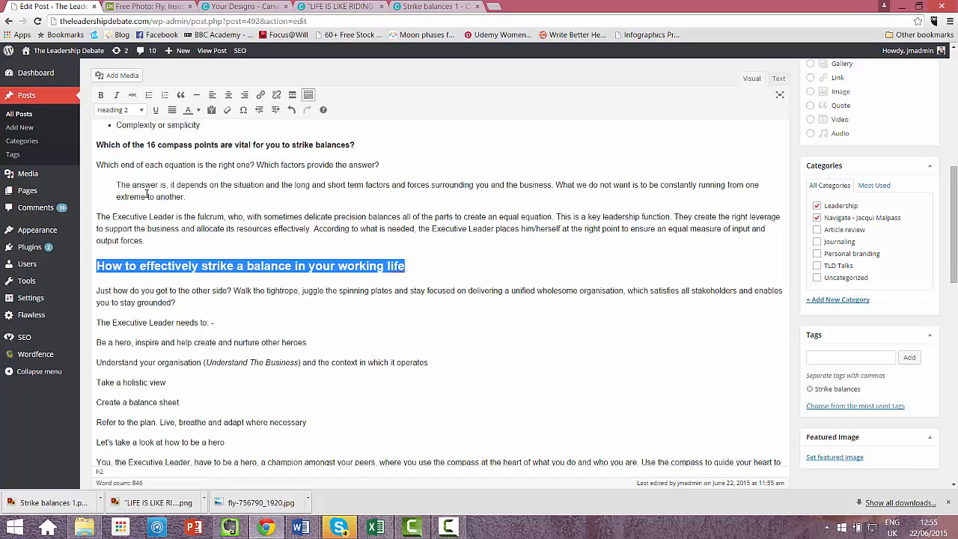
pyautogui.click(408, 265)
pyautogui.write('?')
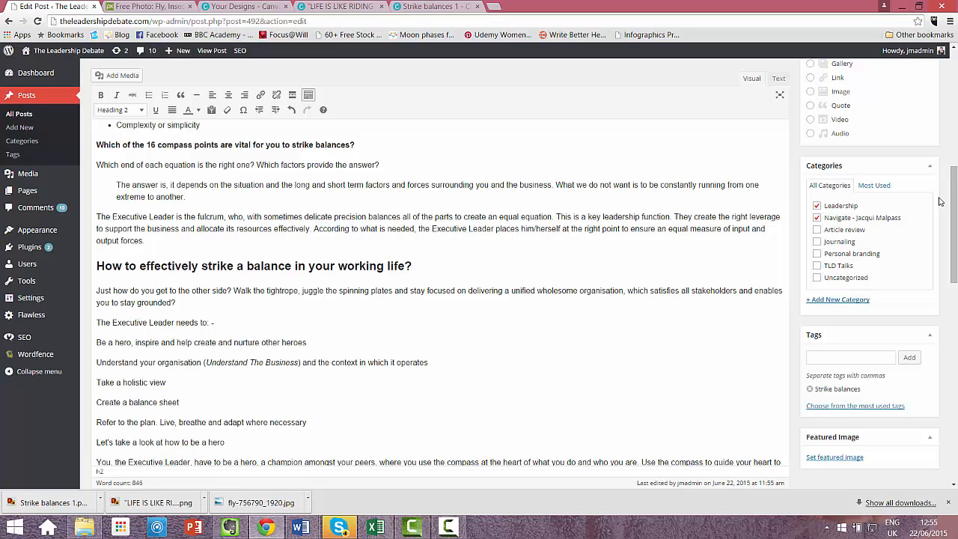
# - Bold "The Executive Leader needs to: -" and make the five paragraphs beneath it a bulleted list
pyautogui.moveTo(954, 217); pyautogui.dragTo(954, 250)
pyautogui.moveTo(217, 196); pyautogui.dragTo(149, 295)
pyautogui.click(100, 95)
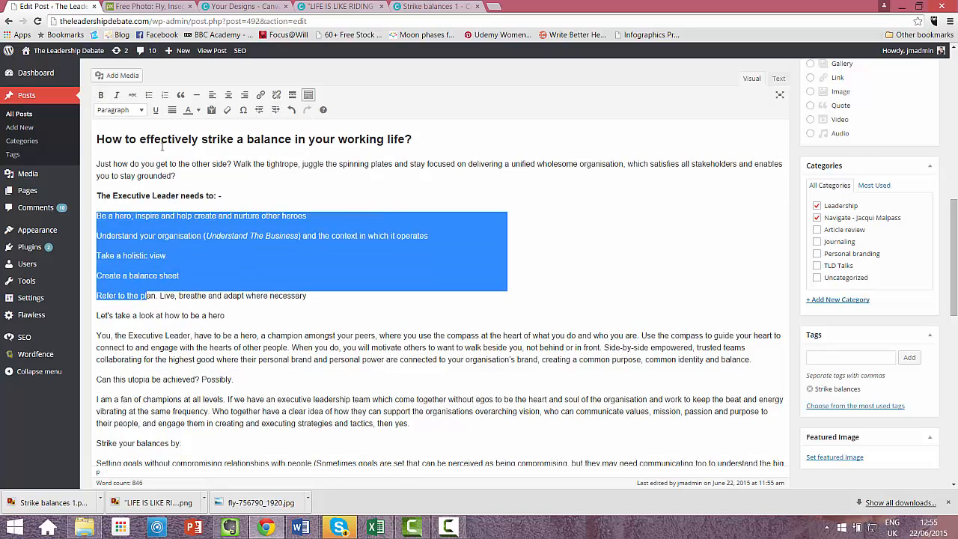
pyautogui.click(148, 95)
# - Apply Heading 2 to "Let's take a look at how to be a hero" and bold "Can this utopia be achieved? Possibly."
pyautogui.click(136, 119)
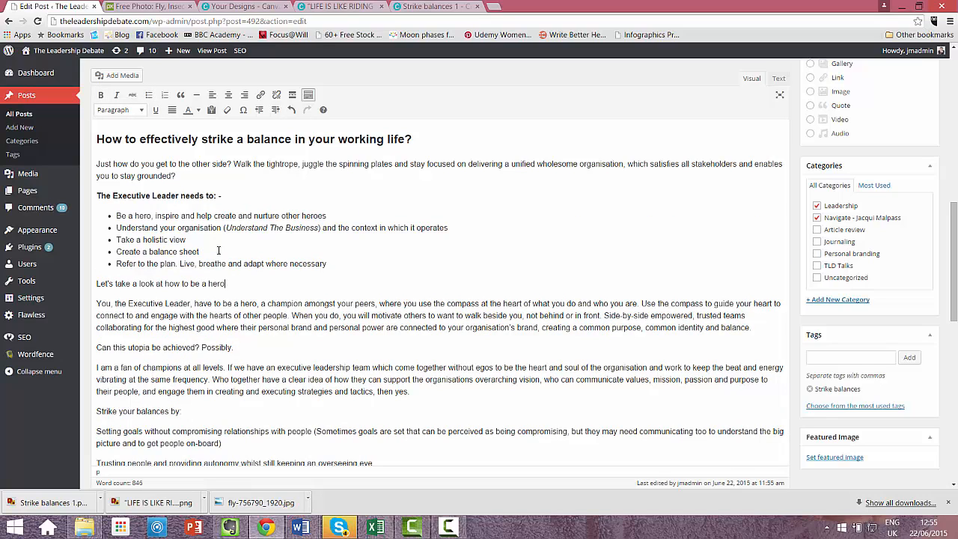
pyautogui.click(137, 111)
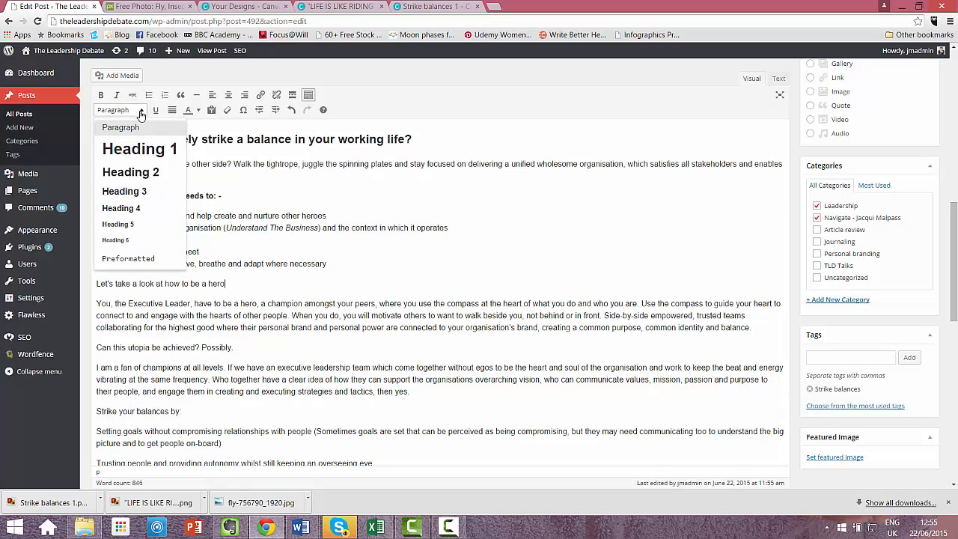
pyautogui.click(140, 180)
pyautogui.moveTo(235, 348); pyautogui.dragTo(95, 348)
pyautogui.click(100, 95)
pyautogui.click(404, 244)
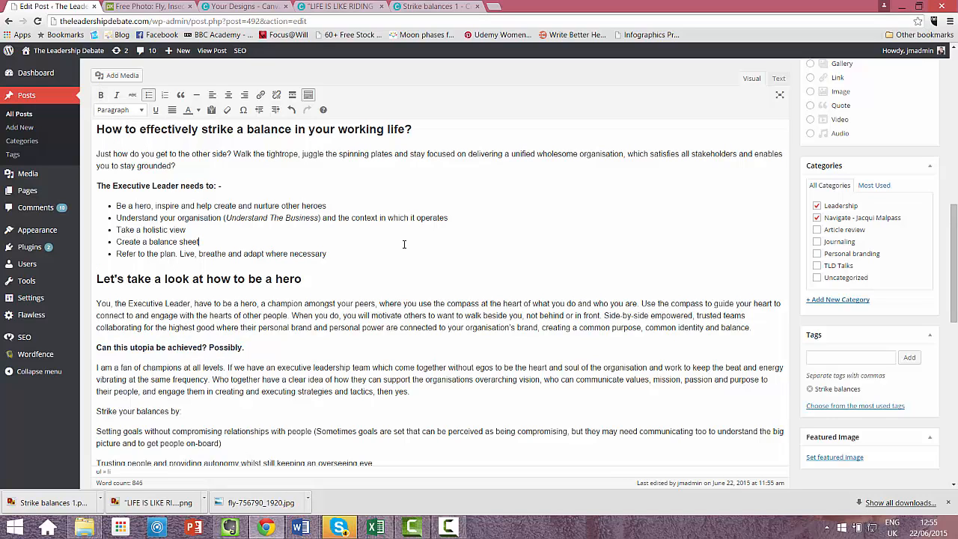
# - Apply Heading 3 to the line "Strike your balances by:"
pyautogui.moveTo(187, 410); pyautogui.dragTo(88, 410)
pyautogui.click(120, 110)
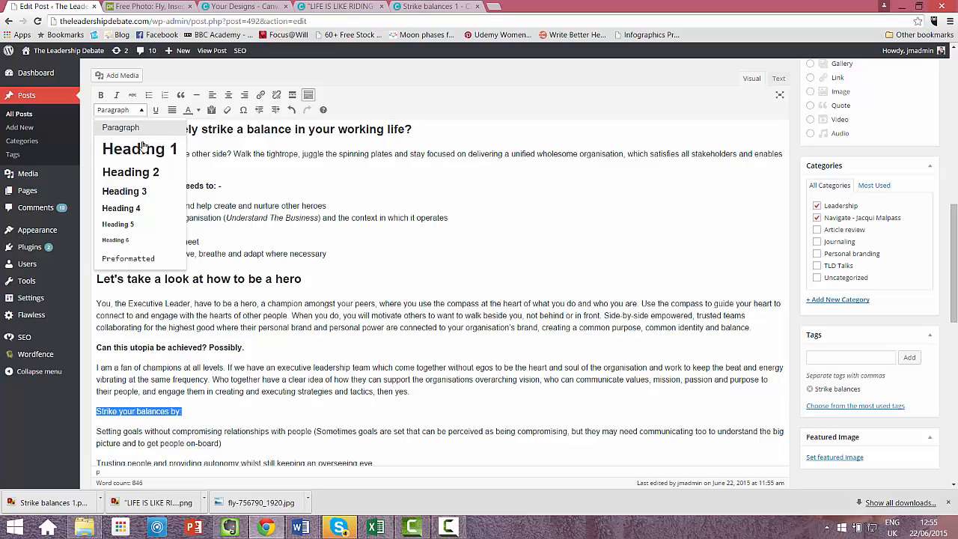
pyautogui.click(136, 192)
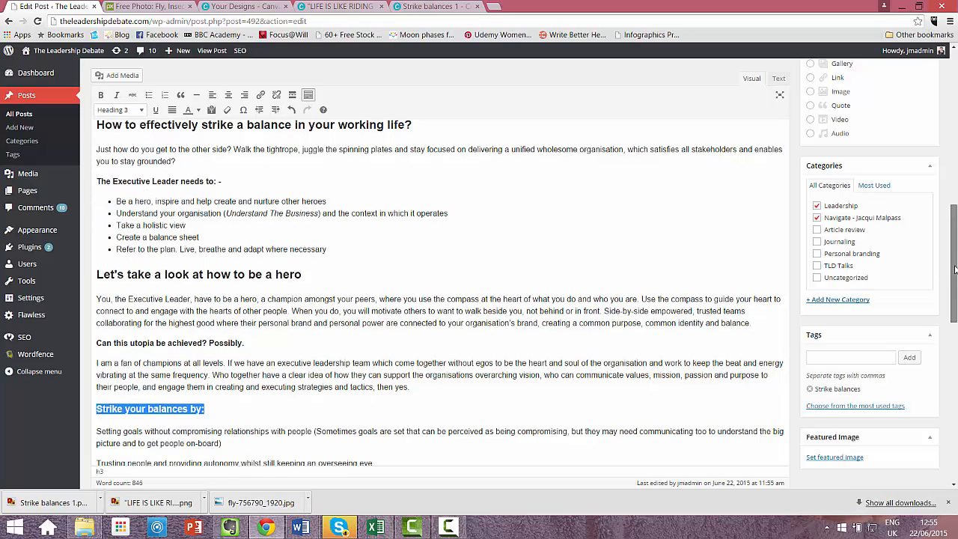
# - Bullet the paragraphs from "Trusting people and providing autonomy" through "Walking a mile in another man's shoes" and save the draft
pyautogui.moveTo(954, 262); pyautogui.dragTo(954, 322)
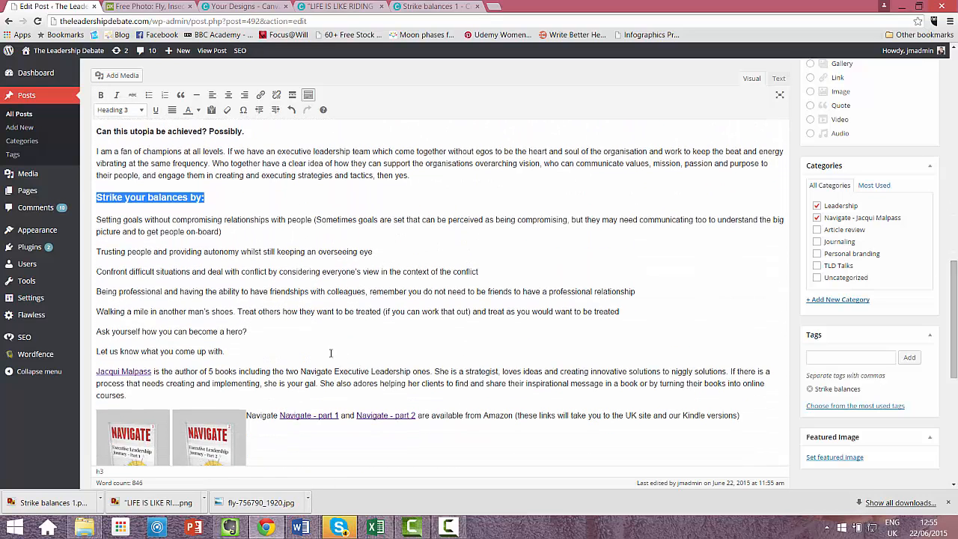
pyautogui.moveTo(95, 251); pyautogui.dragTo(158, 309)
pyautogui.click(149, 94)
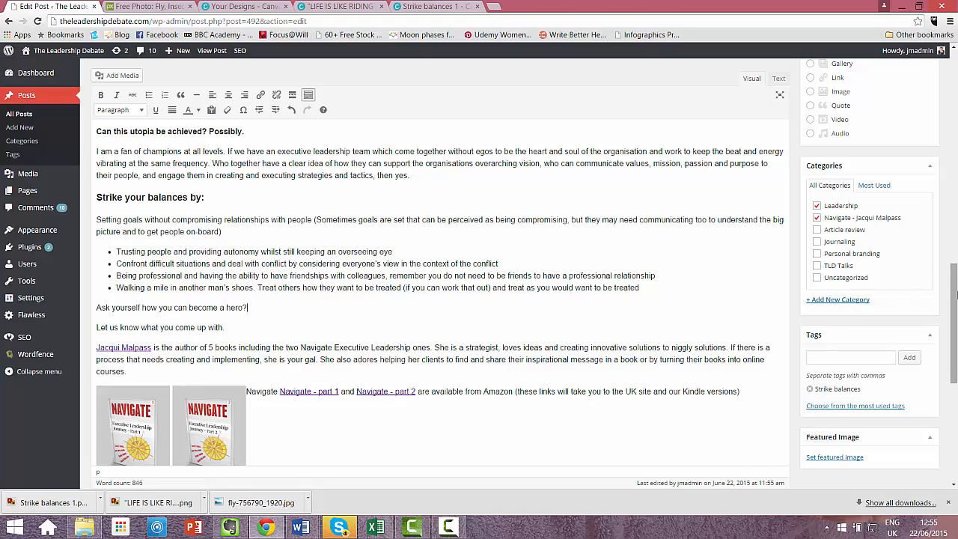
pyautogui.scroll(5, 953, 306)
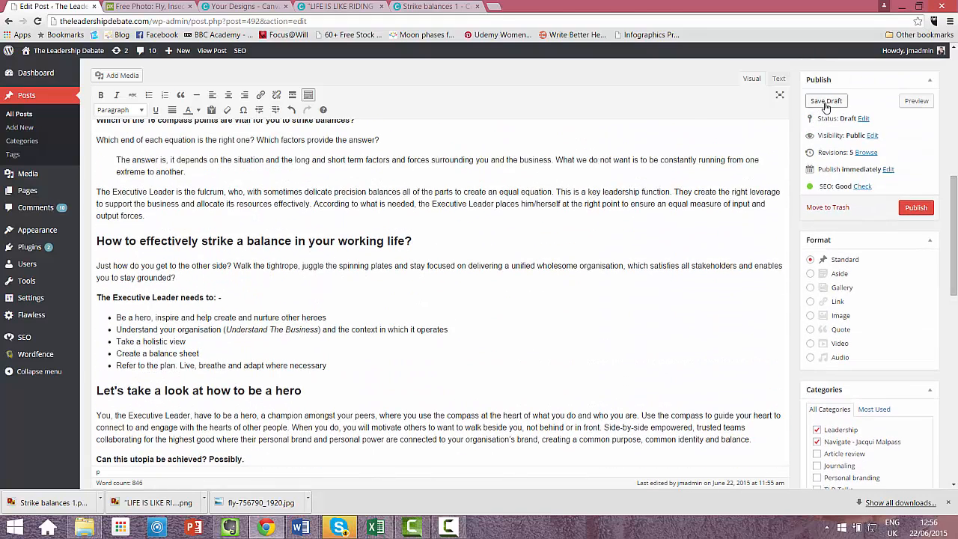
pyautogui.click(826, 101)
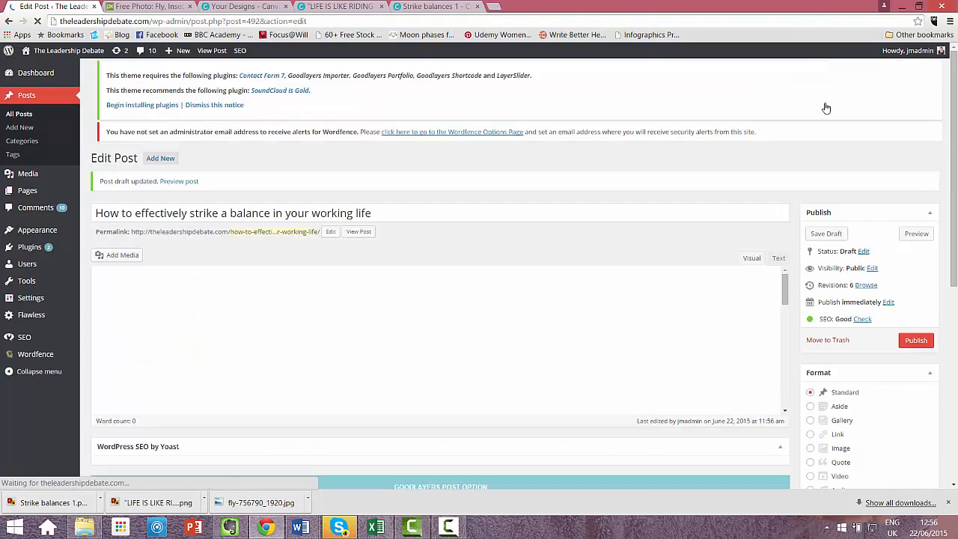
# - Review the formatted post down to the author note, and check the Yoast focus keyword, SEO title and meta description
pyautogui.scroll(-4, 956, 112)
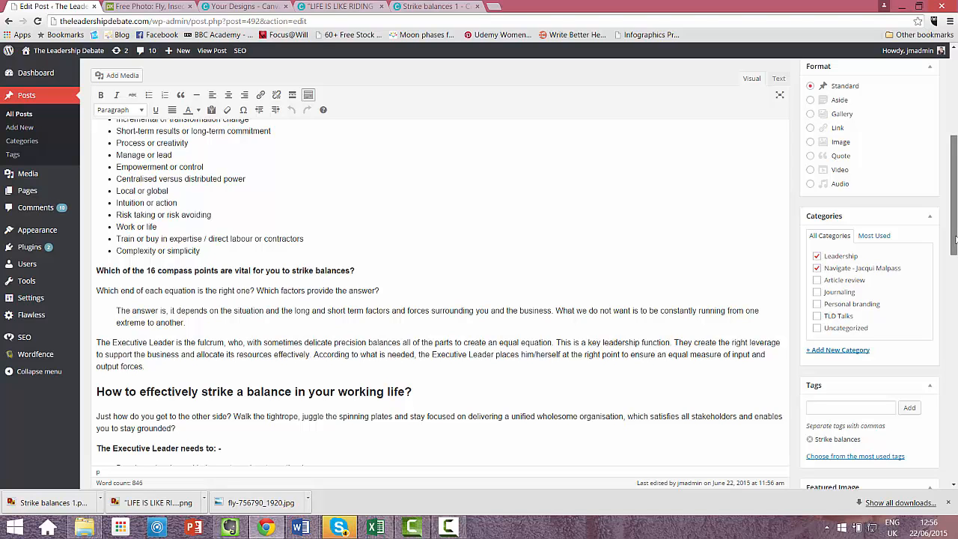
pyautogui.scroll(-1, 954, 240)
pyautogui.scroll(-2, 955, 246)
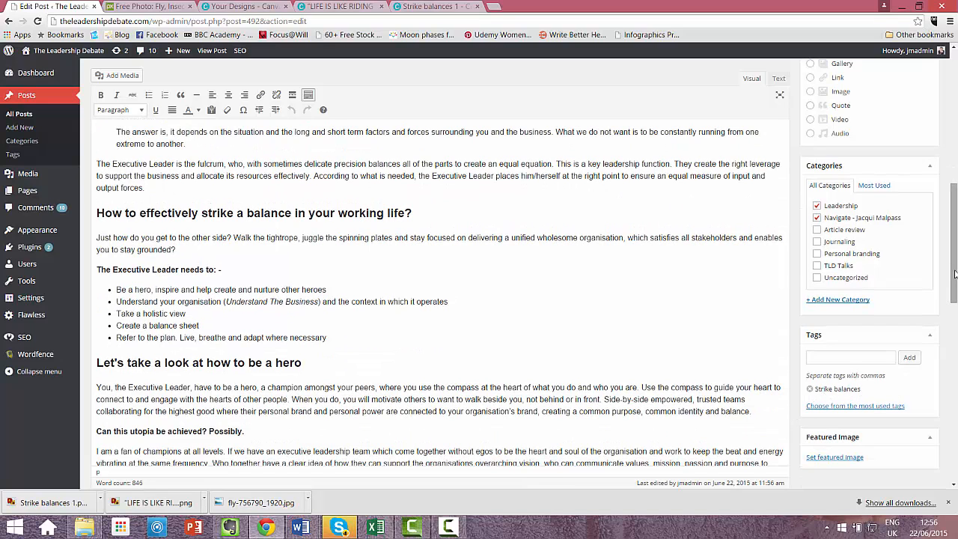
pyautogui.scroll(-3, 955, 273)
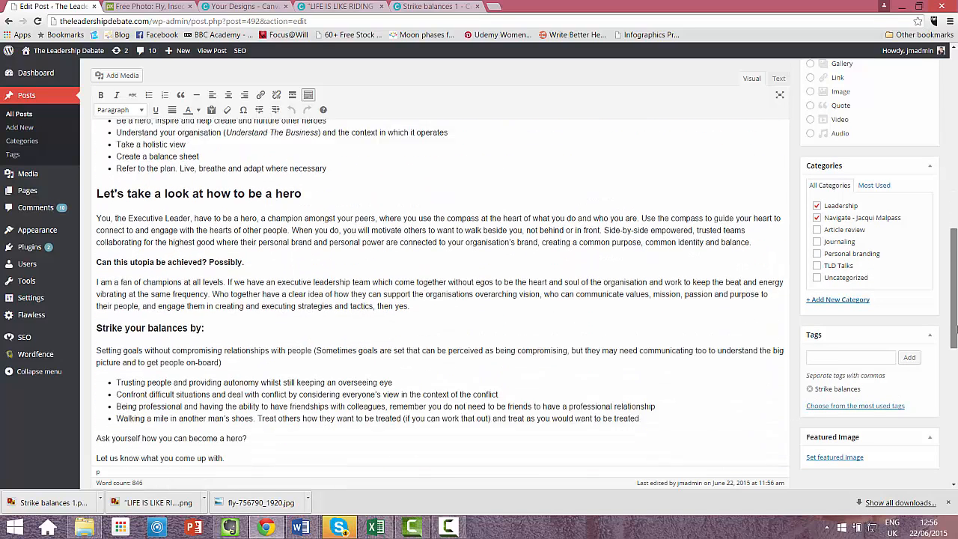
pyautogui.click(833, 460)
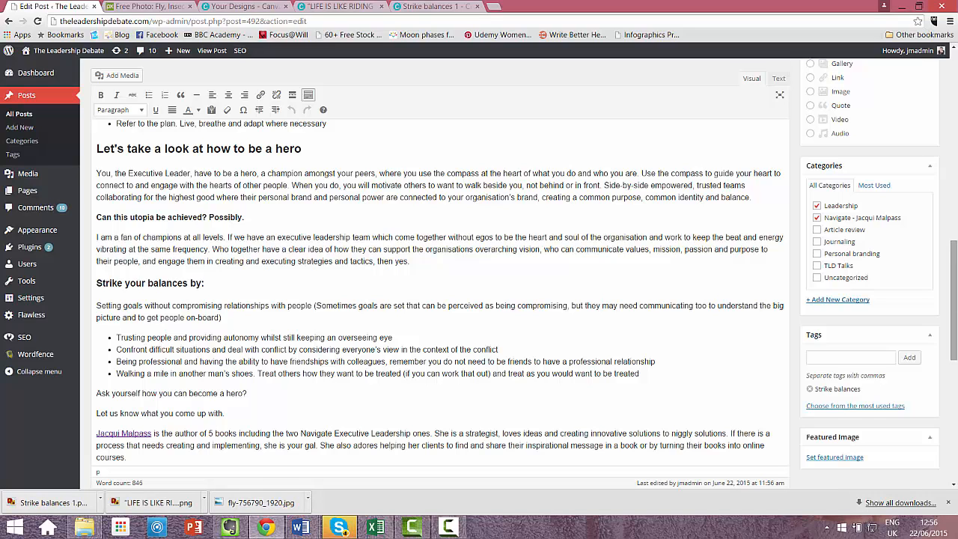
pyautogui.moveTo(956, 297); pyautogui.dragTo(955, 415)
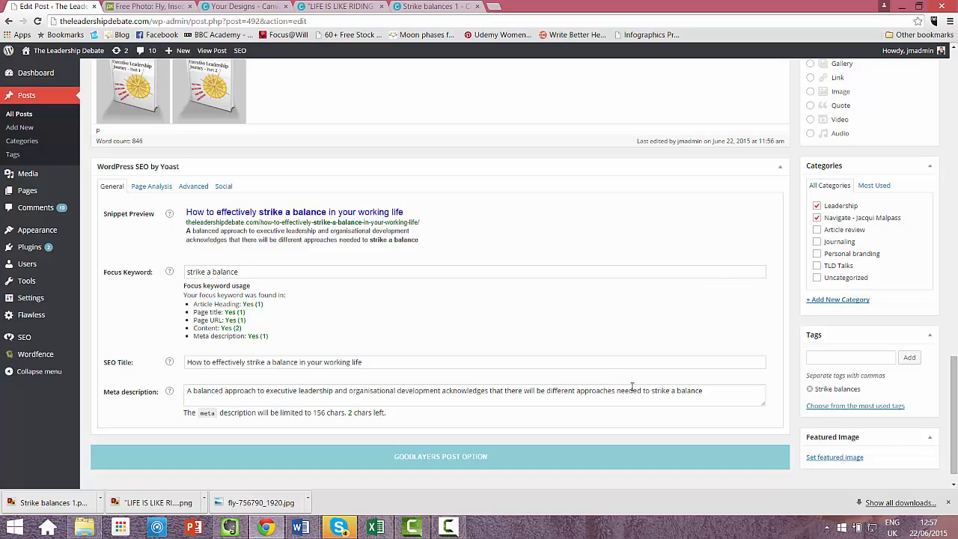
pyautogui.moveTo(652, 391); pyautogui.dragTo(703, 391)
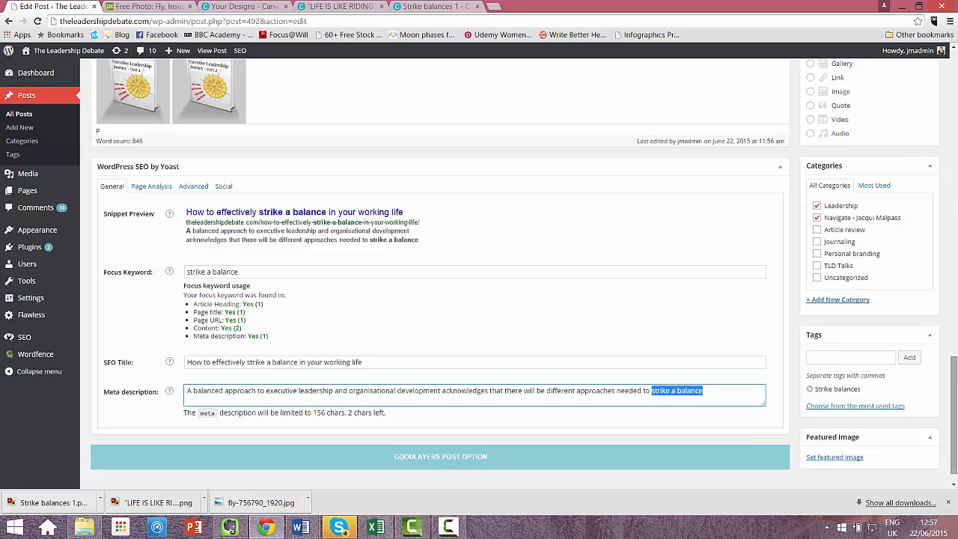
pyautogui.moveTo(955, 387); pyautogui.dragTo(954, 402)
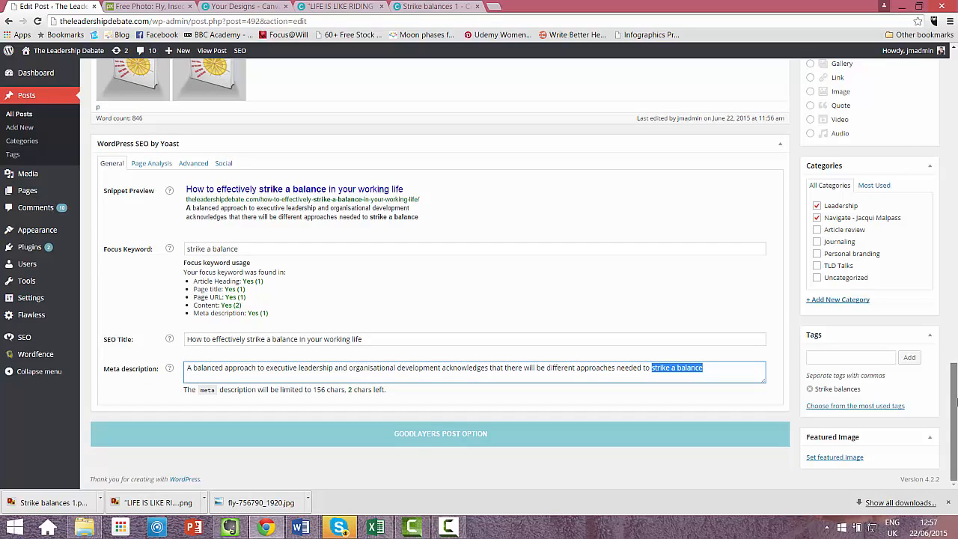
# - Save the post as a draft again
pyautogui.scroll(10, 955, 427)
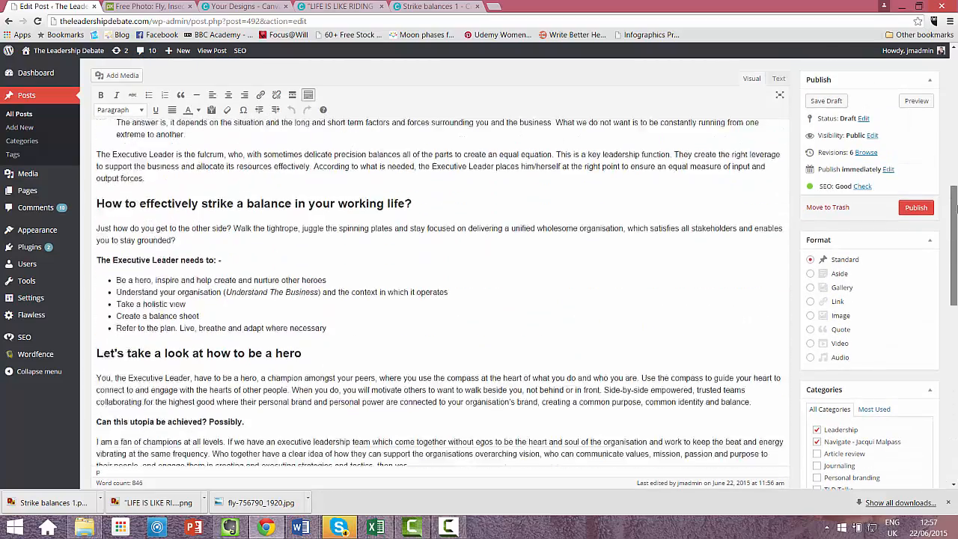
pyautogui.scroll(3, 955, 165)
pyautogui.click(825, 243)
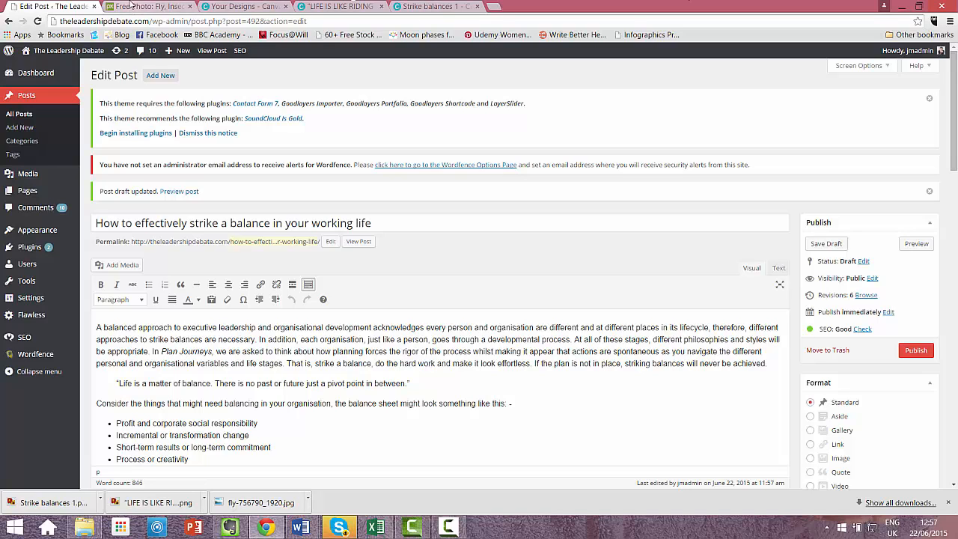
# - View the fly photo on Pixabay, switch to Canva and enter custom design dimensions of 800 × 400 px
pyautogui.click(131, 6)
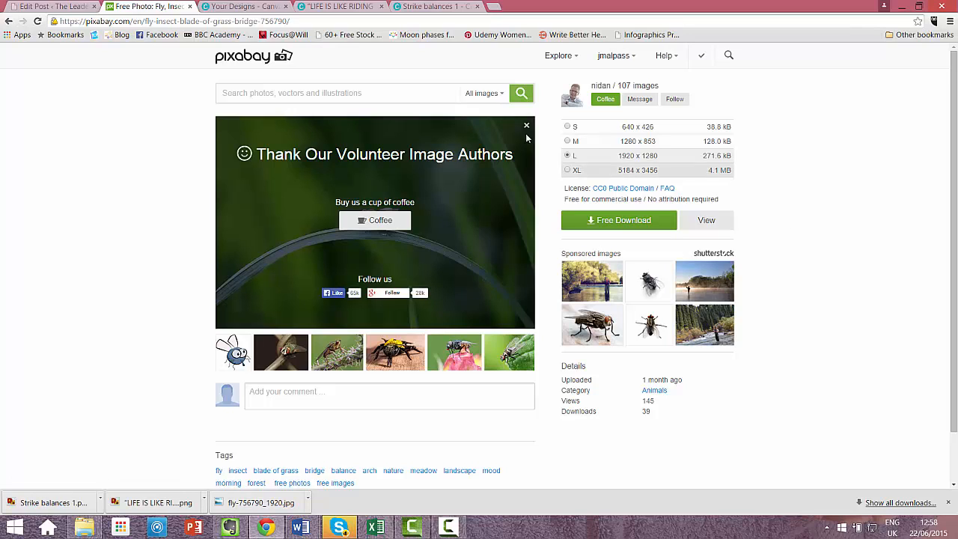
pyautogui.click(245, 7)
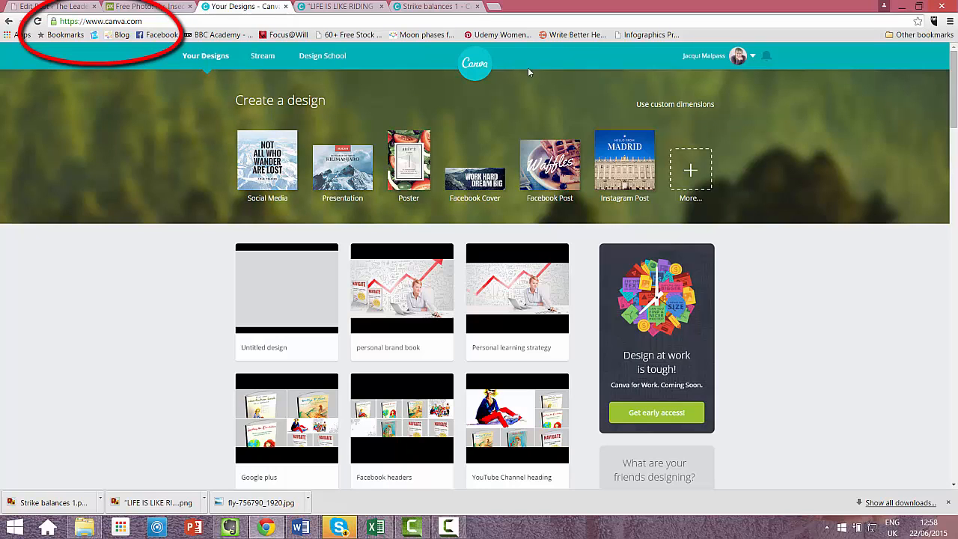
pyautogui.click(686, 108)
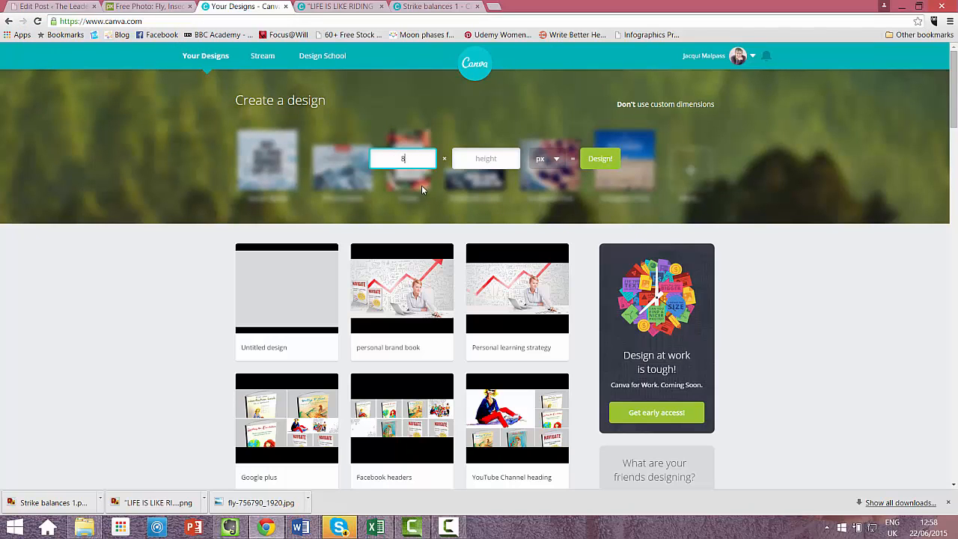
pyautogui.write('800')
pyautogui.press('Tab')
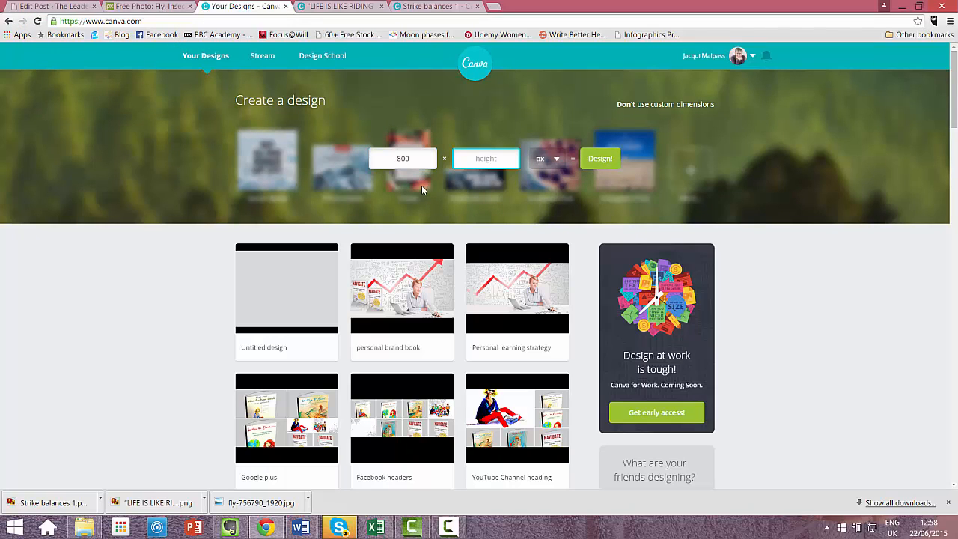
pyautogui.write('400')
# - Open the "Strike balances 1" design and shift the fly photo slightly downward within the frame
pyautogui.click(432, 7)
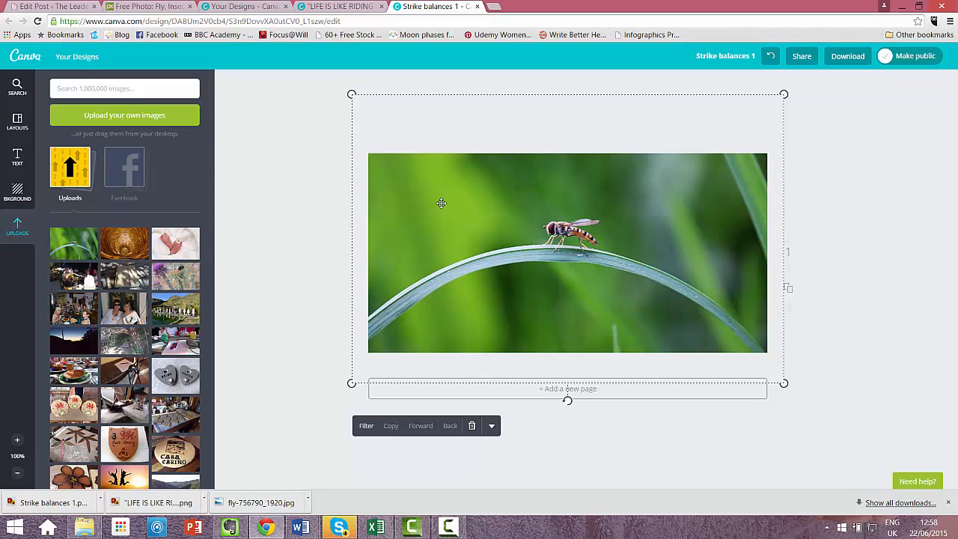
pyautogui.moveTo(482, 235)
pyautogui.mouseDown()
pyautogui.moveTo(480, 218)
pyautogui.moveTo(480, 248)
pyautogui.mouseUp()
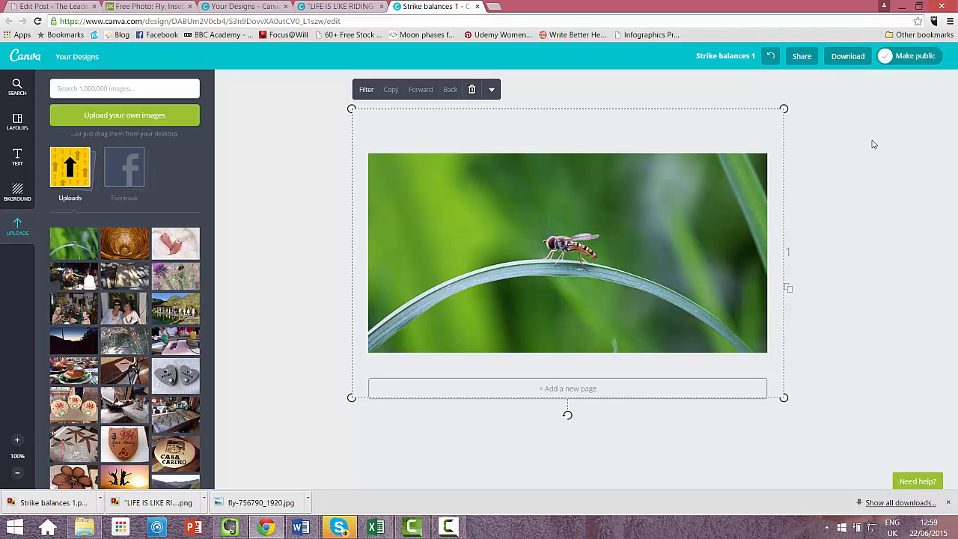
# - Return to Canva's Your Designs page and reload it to view the preset Social Media design type
pyautogui.click(236, 14)
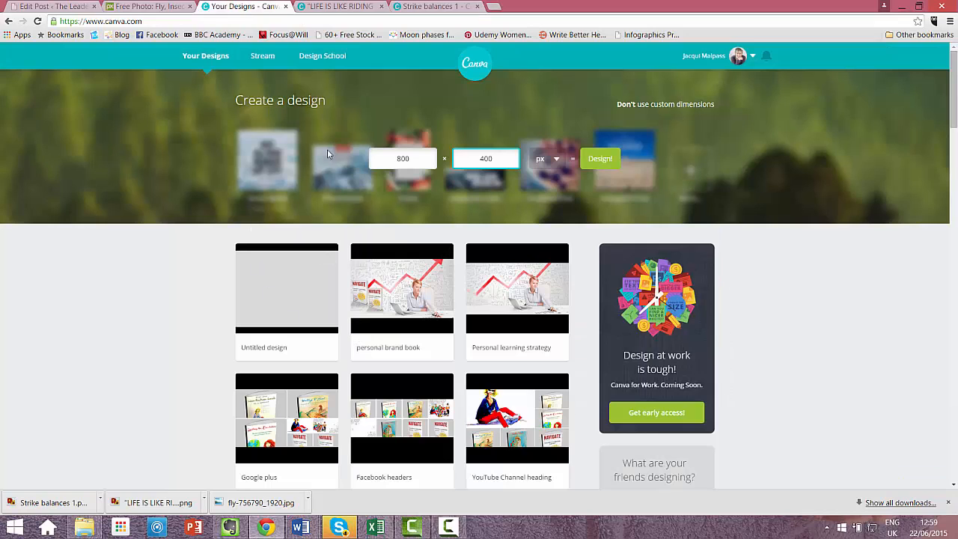
pyautogui.click(148, 21)
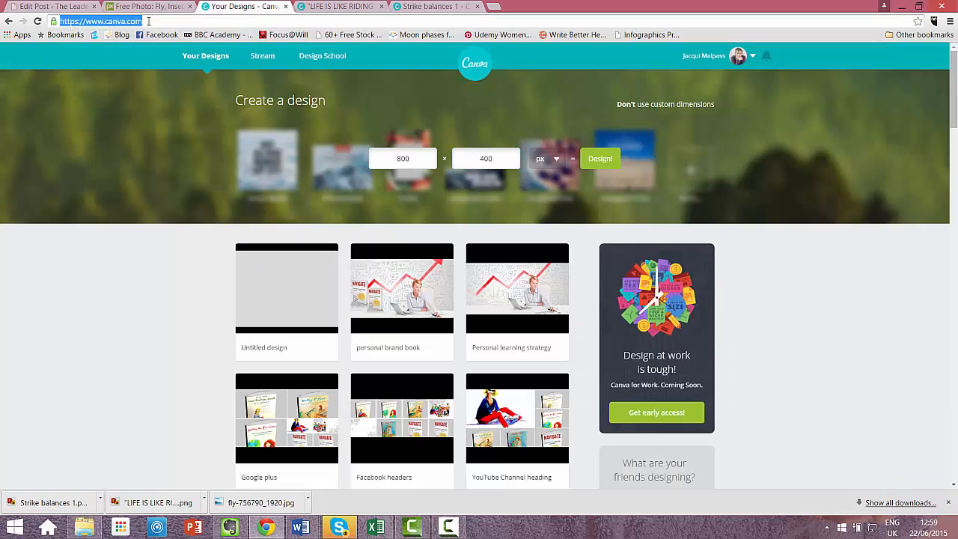
pyautogui.press('Return')
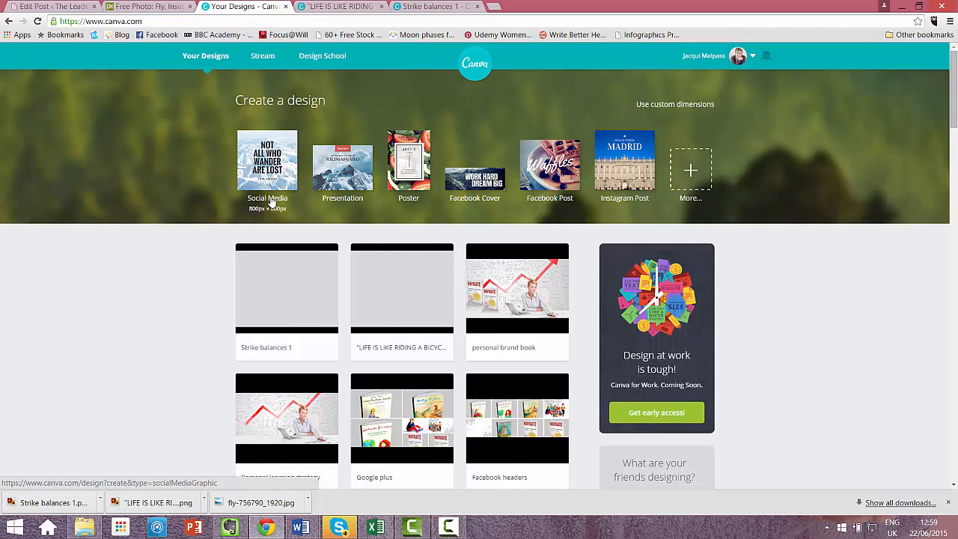
# - Examine the "LIFE IS LIKE RIDING A BICYCLE" quote design, including its layout template, text box, background photo and the uploaded images
pyautogui.click(323, 9)
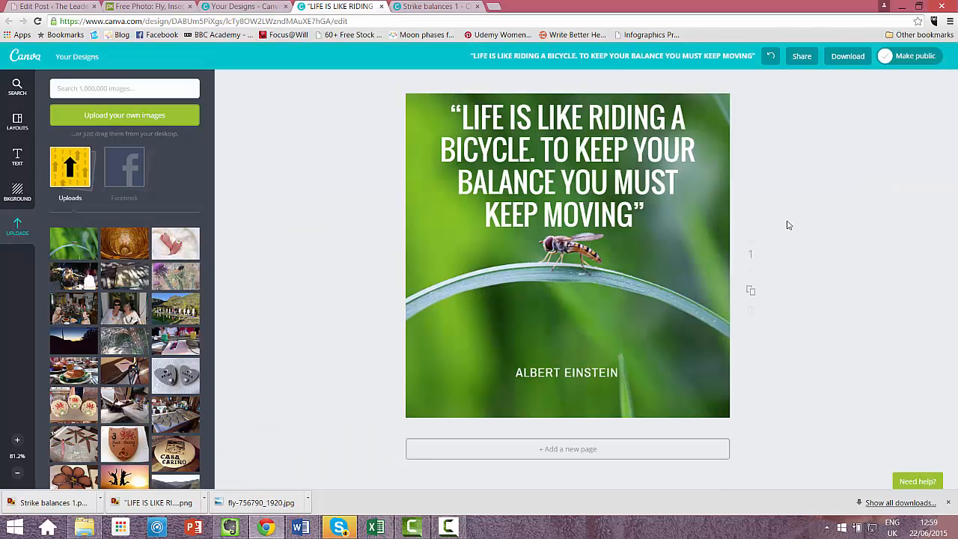
pyautogui.click(15, 123)
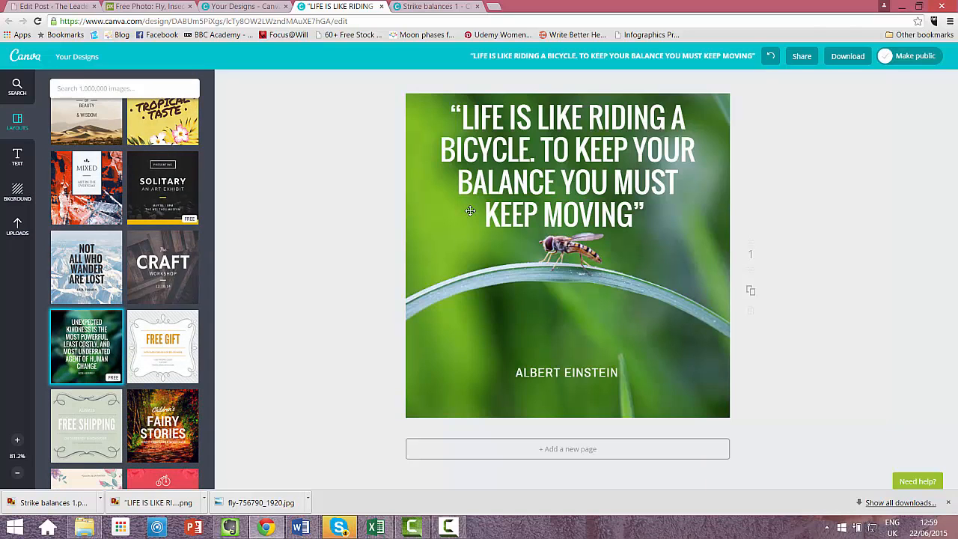
pyautogui.click(437, 232)
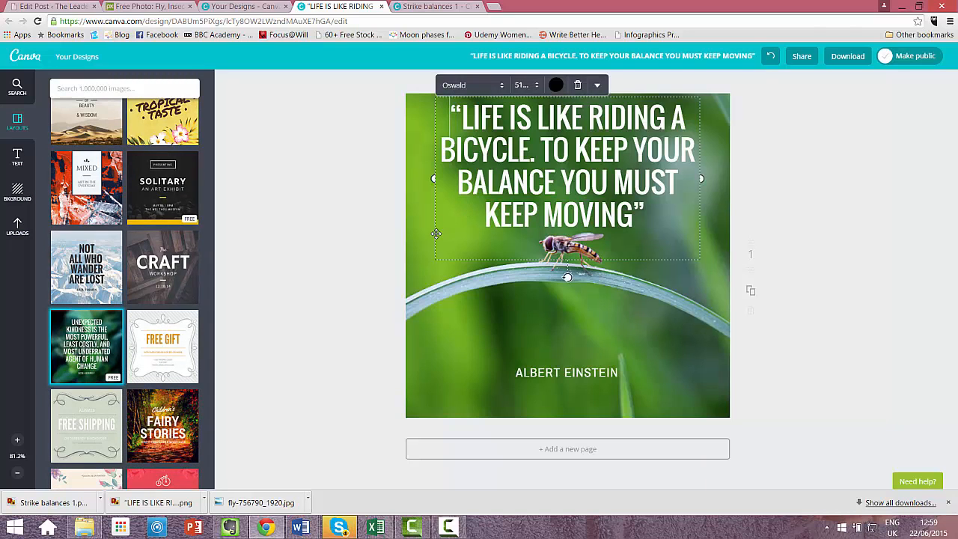
pyautogui.click(408, 256)
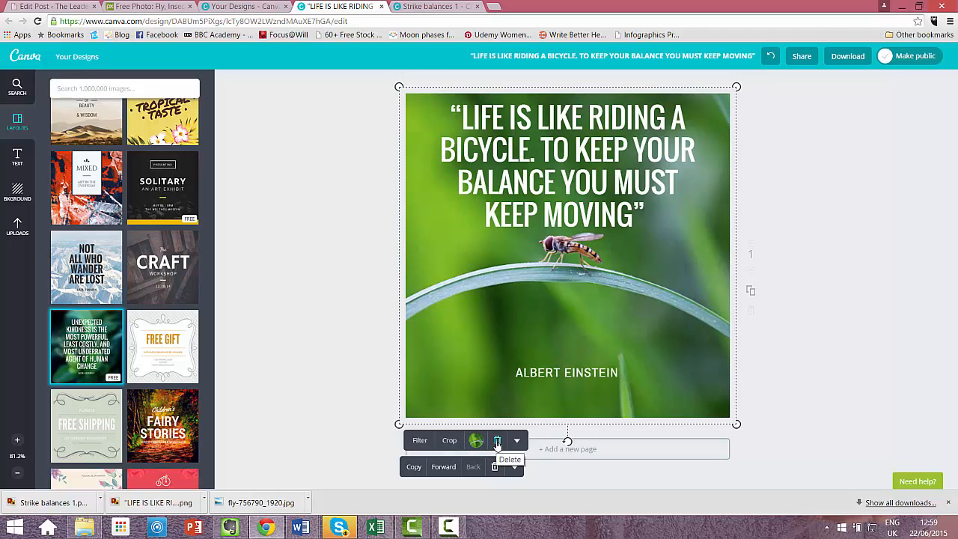
pyautogui.click(19, 228)
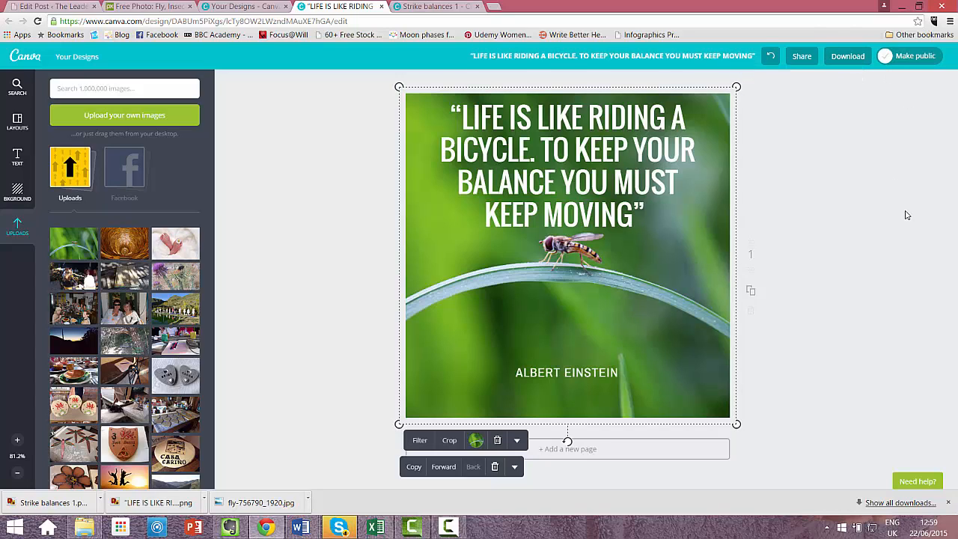
# - Switch back to the WordPress post and upload "Strike balances 1.png" for use as its featured image
pyautogui.click(68, 6)
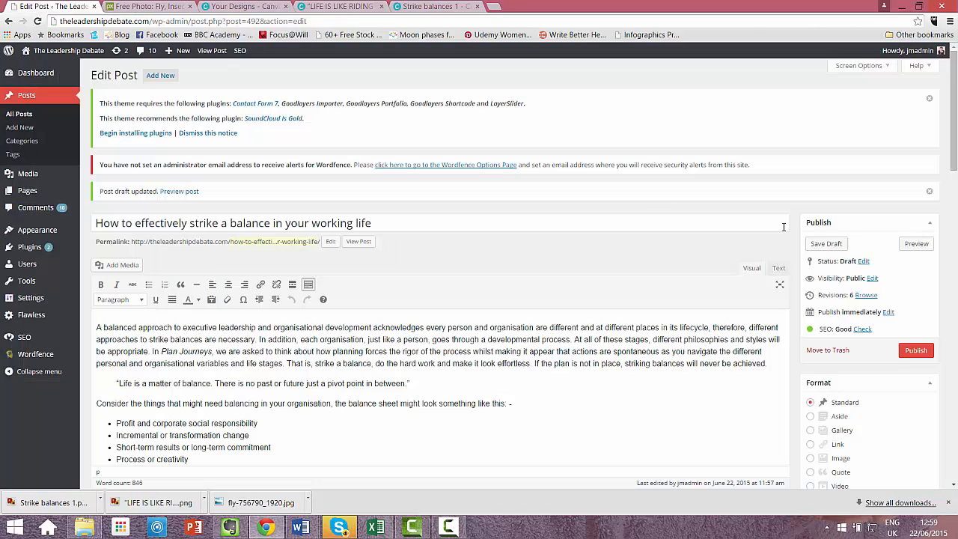
pyautogui.moveTo(955, 112); pyautogui.dragTo(955, 356)
pyautogui.click(836, 457)
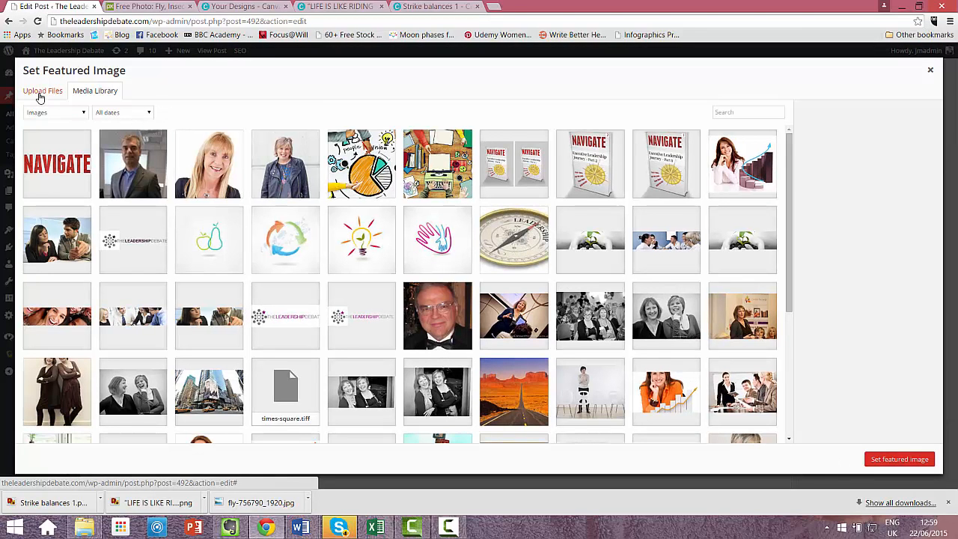
pyautogui.click(41, 96)
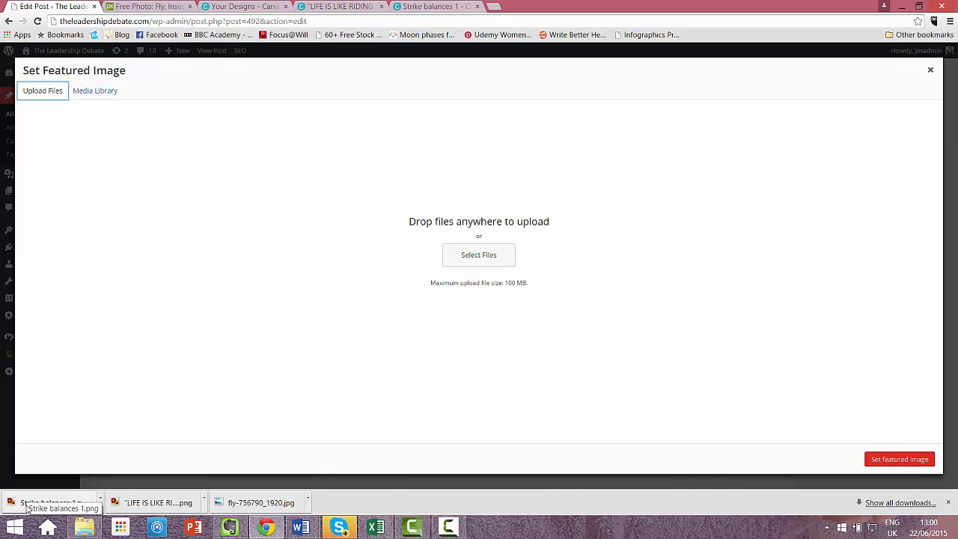
pyautogui.moveTo(27, 509); pyautogui.dragTo(464, 258)
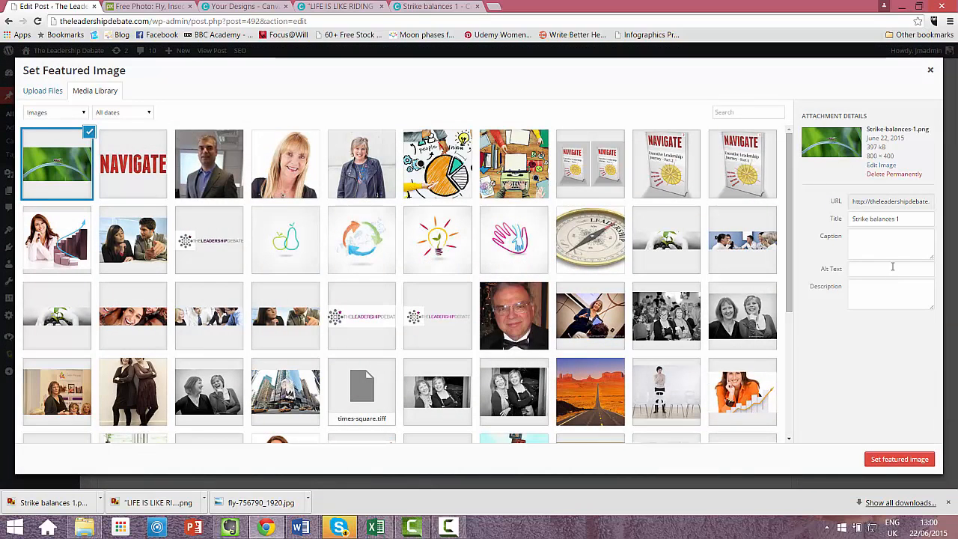
# - Copy "Strike balances" from the uploaded image's title into its alt text
pyautogui.moveTo(894, 218); pyautogui.dragTo(852, 219)
pyautogui.hotkey('ctrl', 'c')
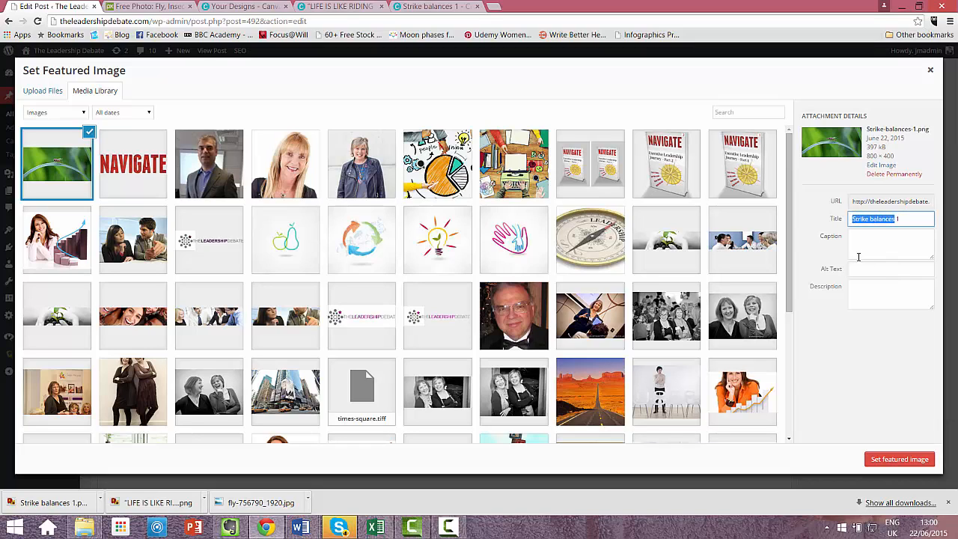
pyautogui.click(863, 270)
pyautogui.hotkey('ctrl', 'v')
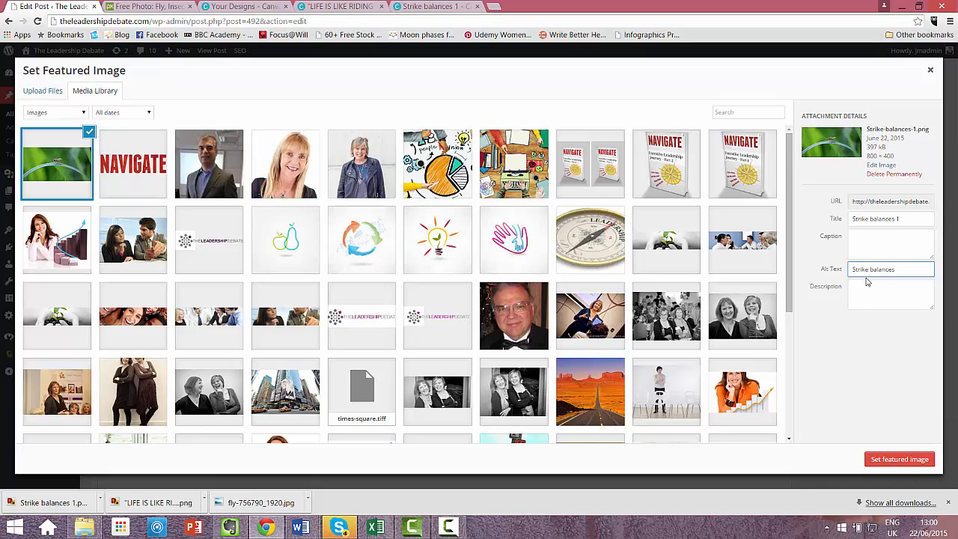
# - Set the fly image as the post's featured image and save the draft
pyautogui.click(893, 466)
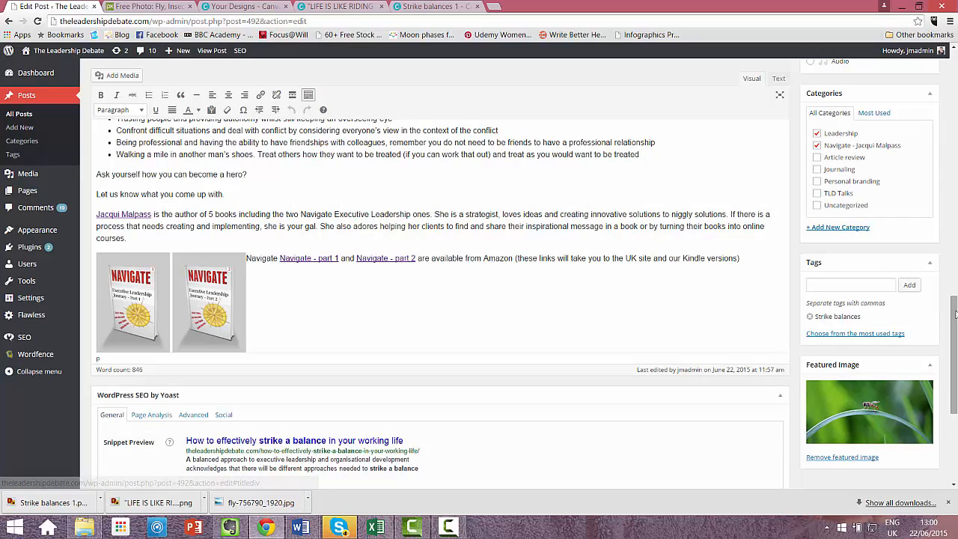
pyautogui.moveTo(954, 397); pyautogui.dragTo(954, 208)
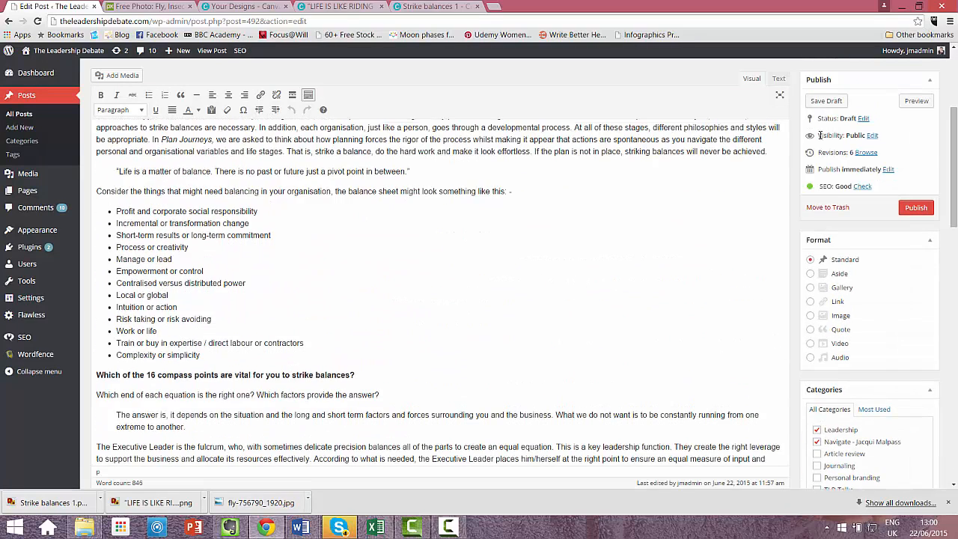
pyautogui.click(826, 100)
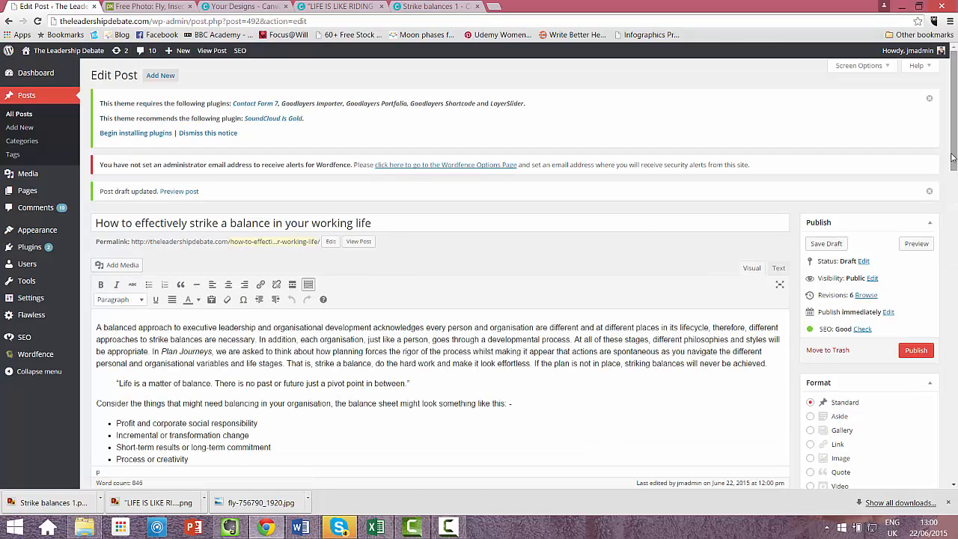
# - Start adding media at the line "Which end of each equation is the right one?" and upload the "LIFE IS LIKE RIDING A BICYCLE" quote PNG
pyautogui.moveTo(952, 156); pyautogui.dragTo(953, 230)
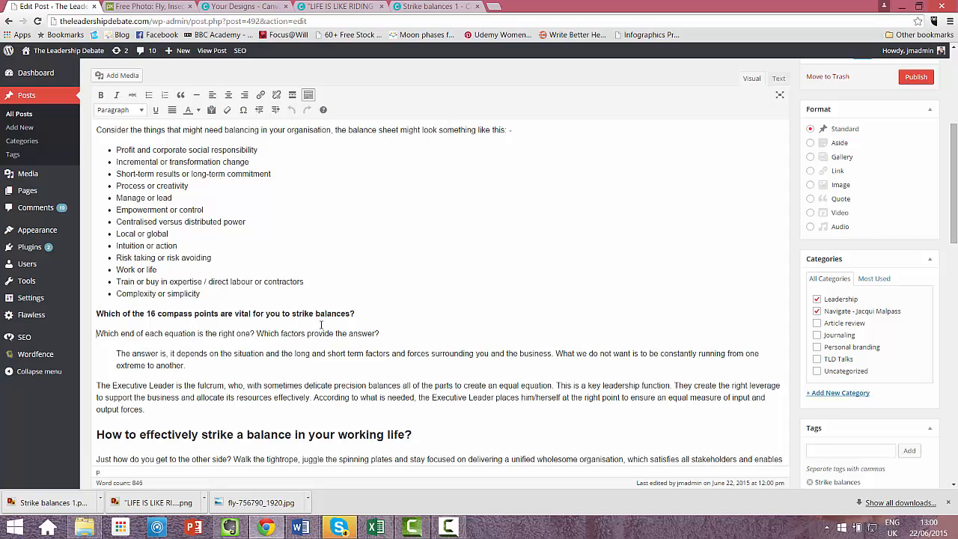
pyautogui.click(124, 78)
pyautogui.click(135, 96)
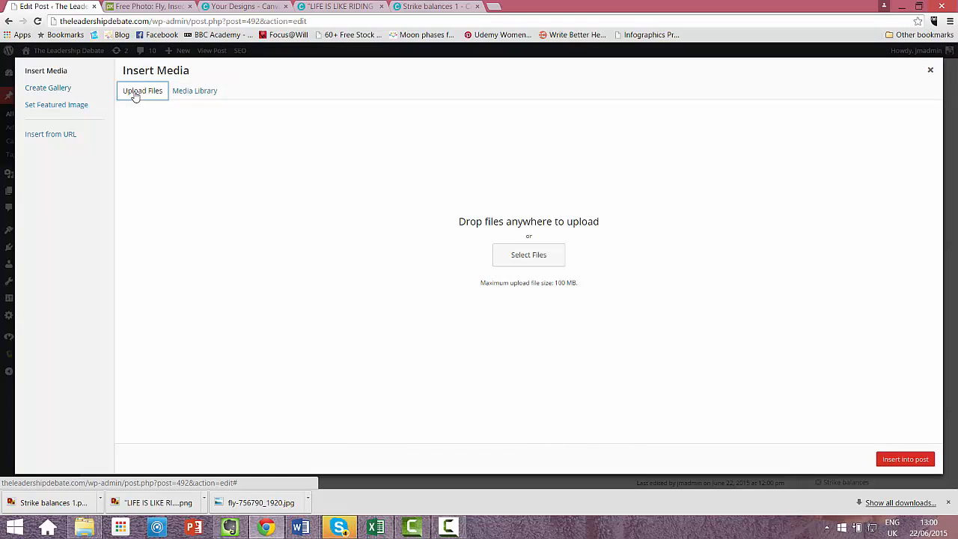
pyautogui.moveTo(154, 502); pyautogui.dragTo(534, 254)
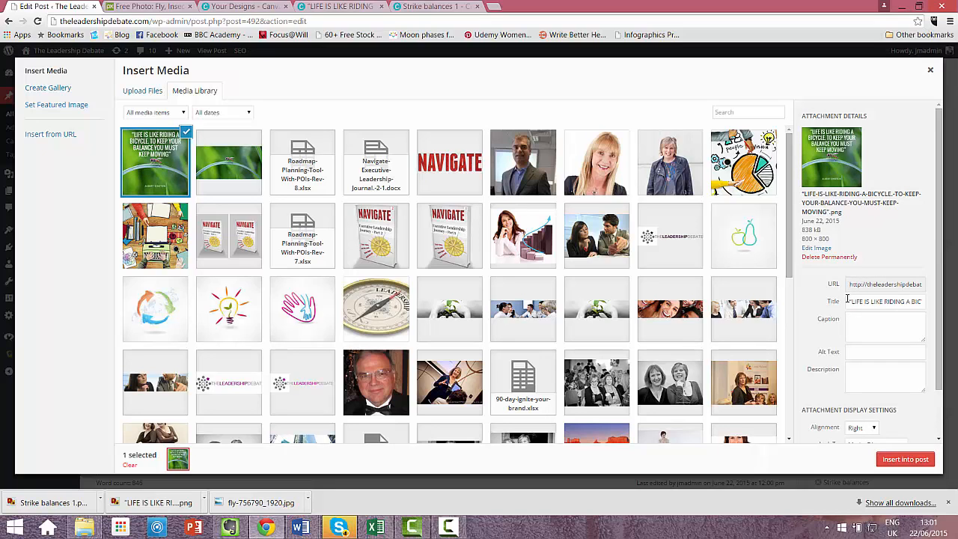
# - Copy the bicycle quote image's title into its alt text and insert the image into the post, right-aligned at medium size (300 × 300)
pyautogui.moveTo(848, 302); pyautogui.dragTo(934, 302)
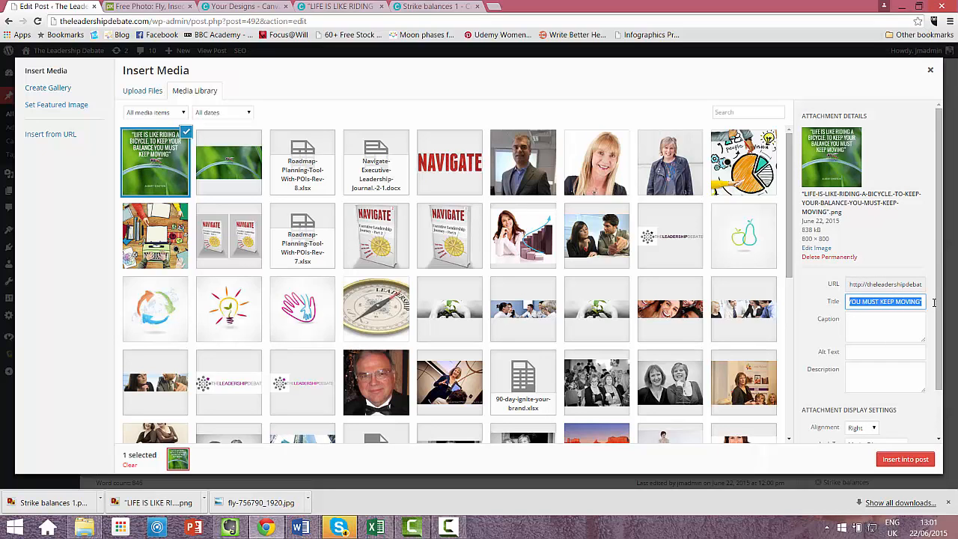
pyautogui.click(866, 352)
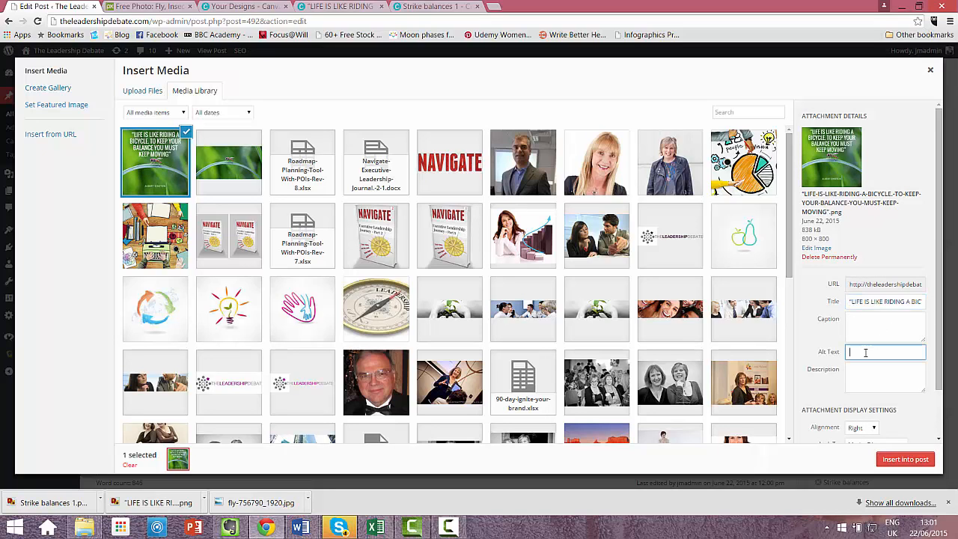
pyautogui.hotkey('ctrl', 'v')
pyautogui.moveTo(938, 319); pyautogui.dragTo(938, 374)
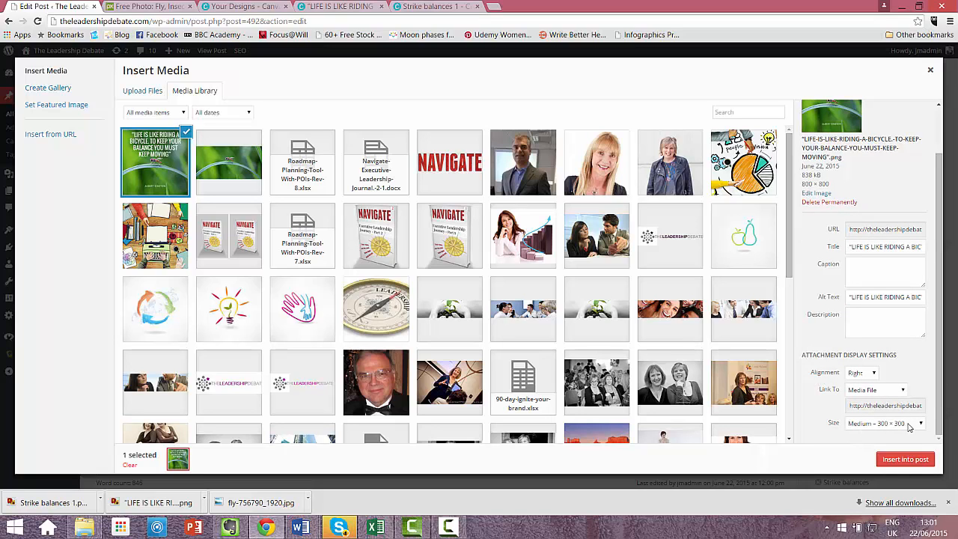
pyautogui.click(903, 458)
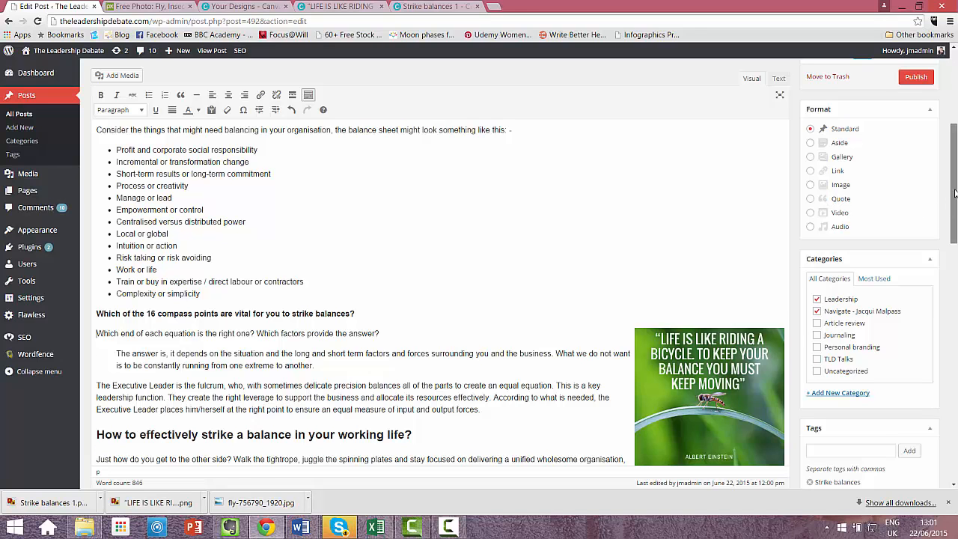
# - Check through the finished draft, publish the post and open its live page
pyautogui.scroll(3, 953, 202)
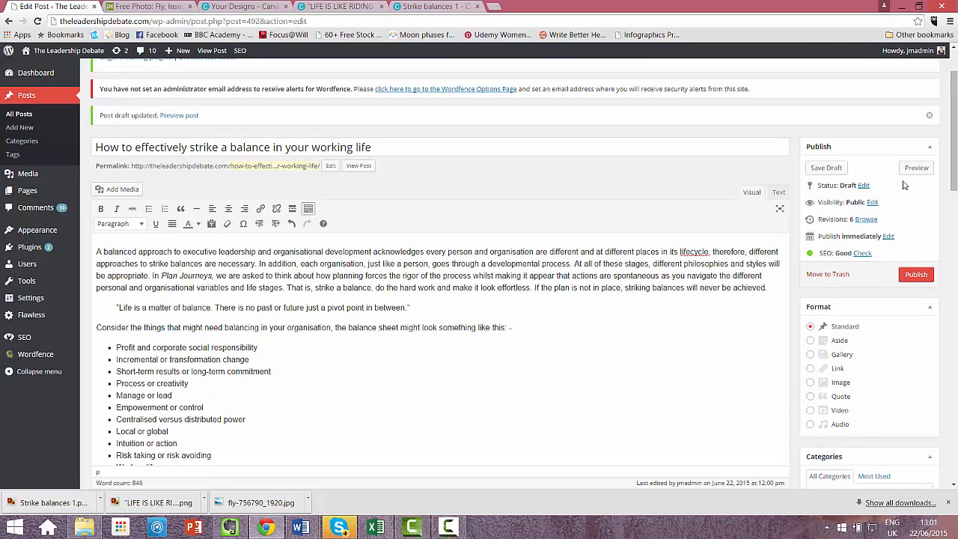
pyautogui.moveTo(953, 182); pyautogui.dragTo(954, 423)
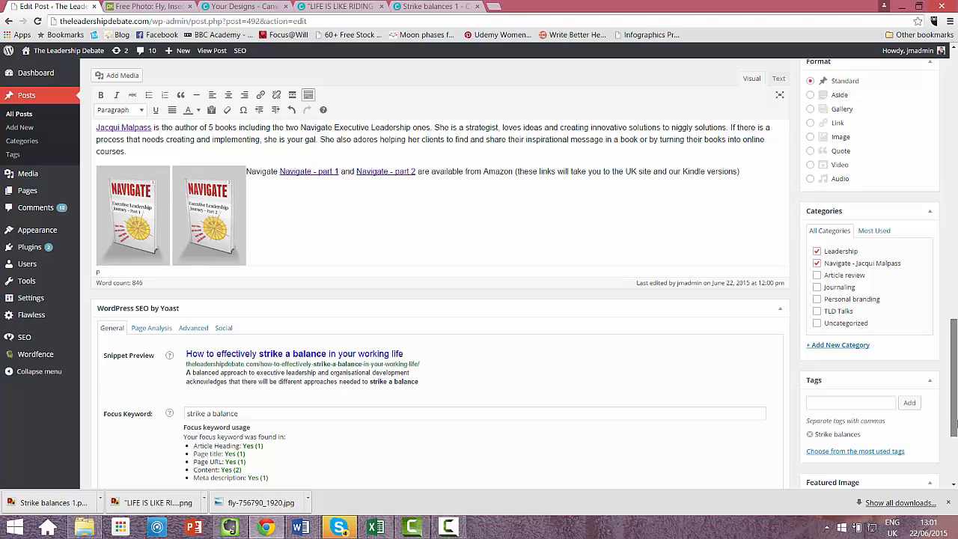
pyautogui.scroll(-3, 850, 470)
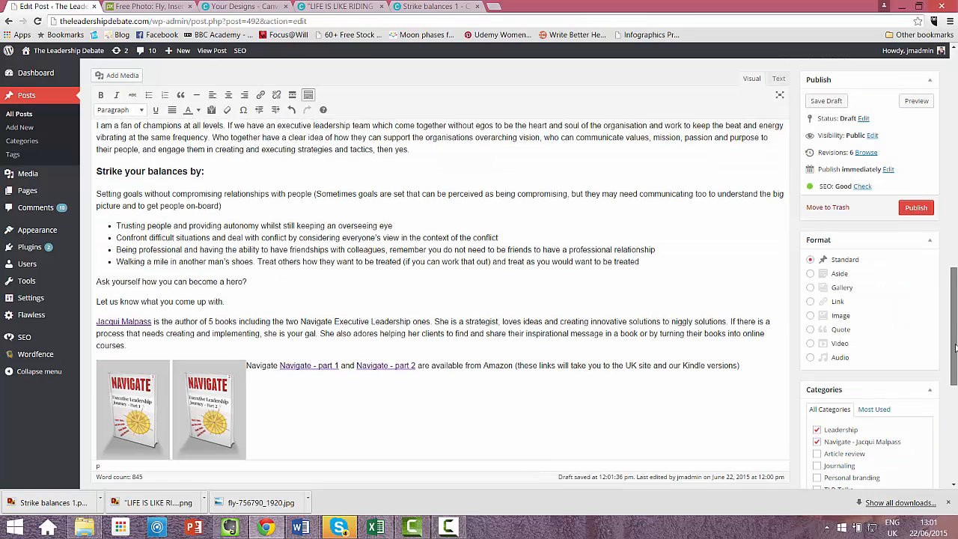
pyautogui.scroll(3, 954, 283)
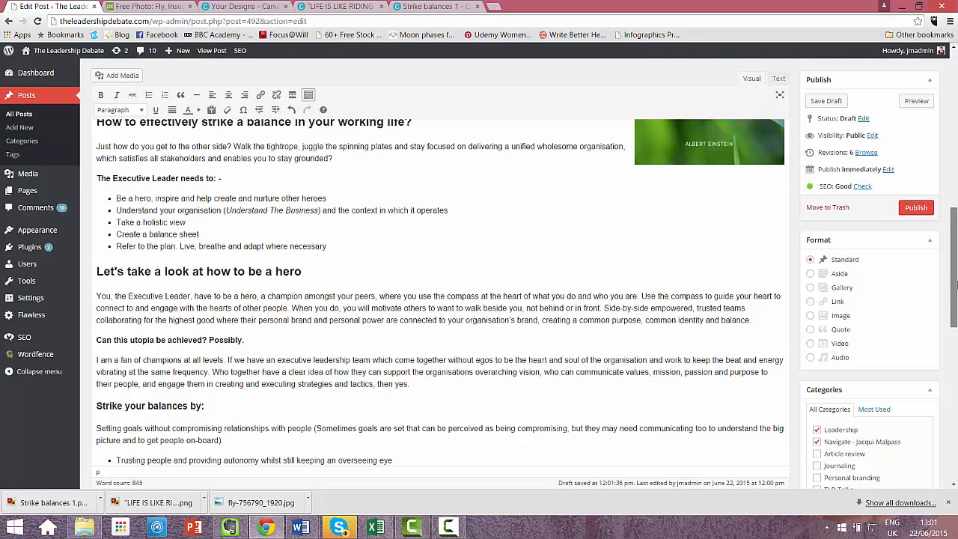
pyautogui.click(917, 209)
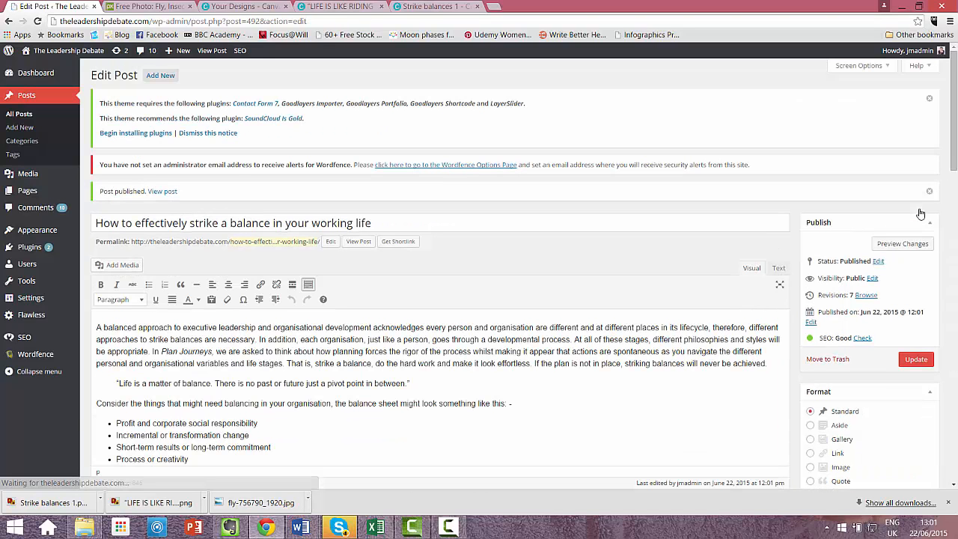
pyautogui.click(358, 242)
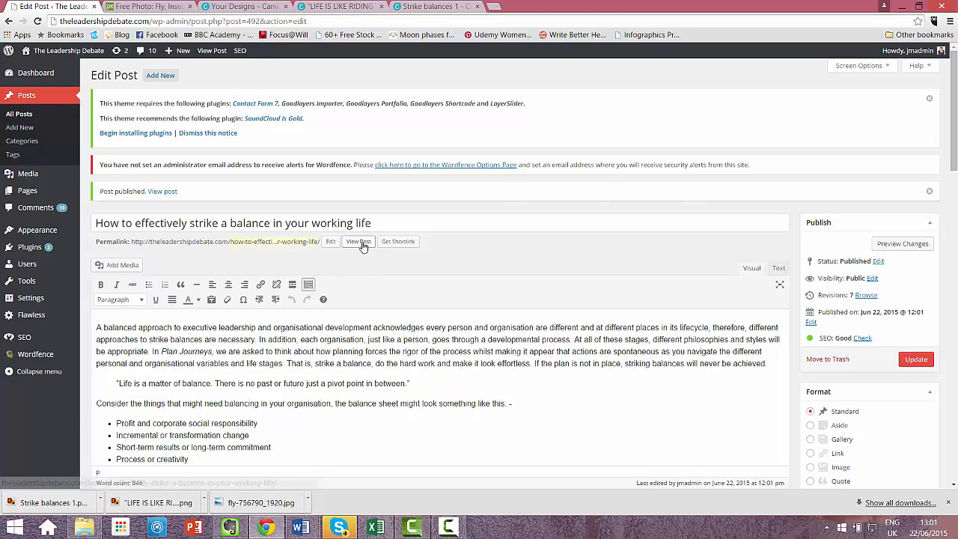